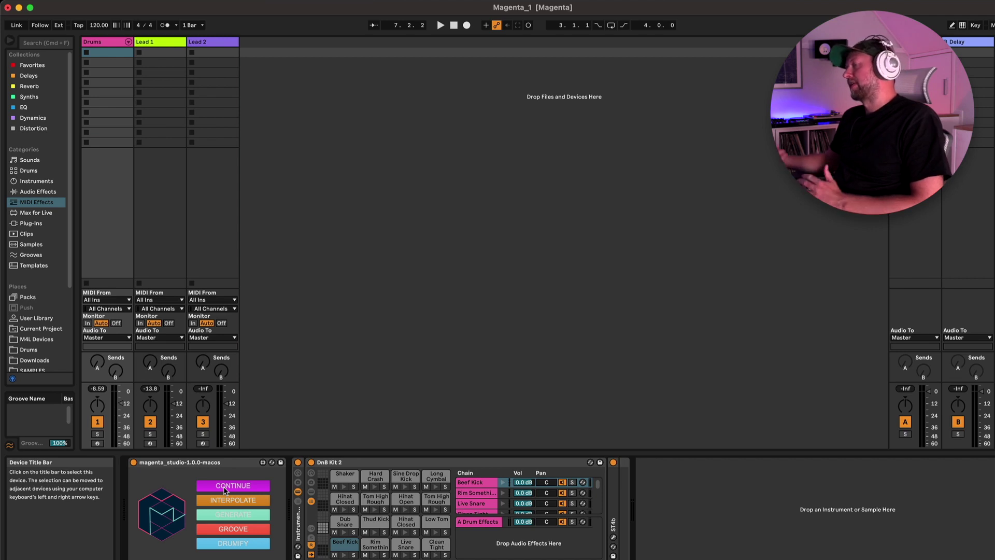
# Open Magenta Studio's Generate tool for drums and set the output location to the Drums track, Slot 1.
pyautogui.click(232, 519)
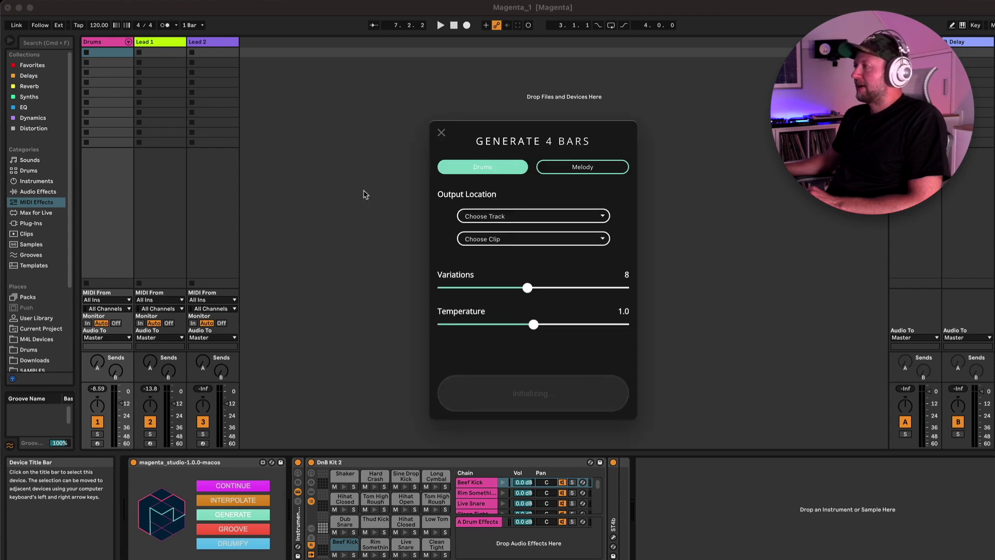
pyautogui.moveTo(501, 133); pyautogui.dragTo(430, 87)
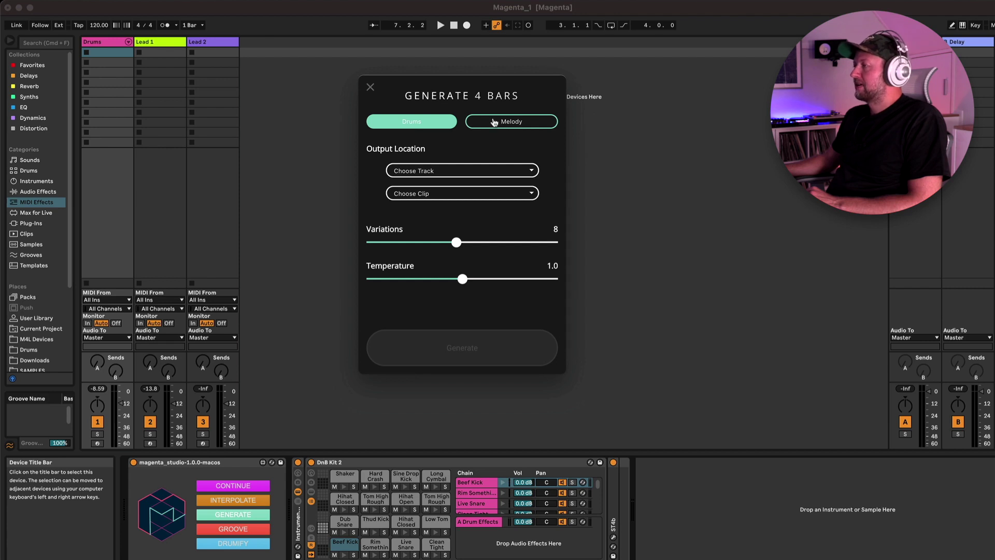
pyautogui.click(434, 176)
pyautogui.click(424, 184)
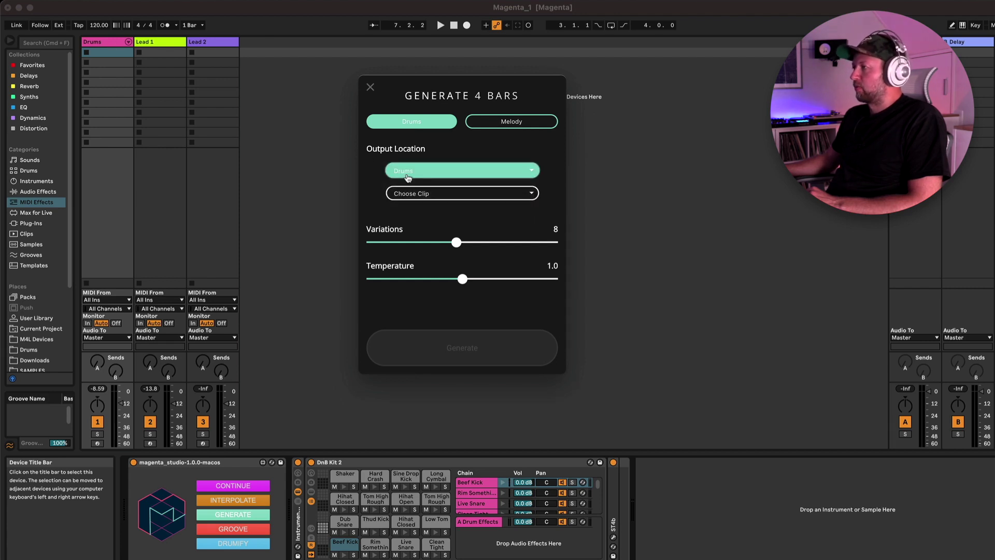
pyautogui.click(429, 193)
pyautogui.click(426, 205)
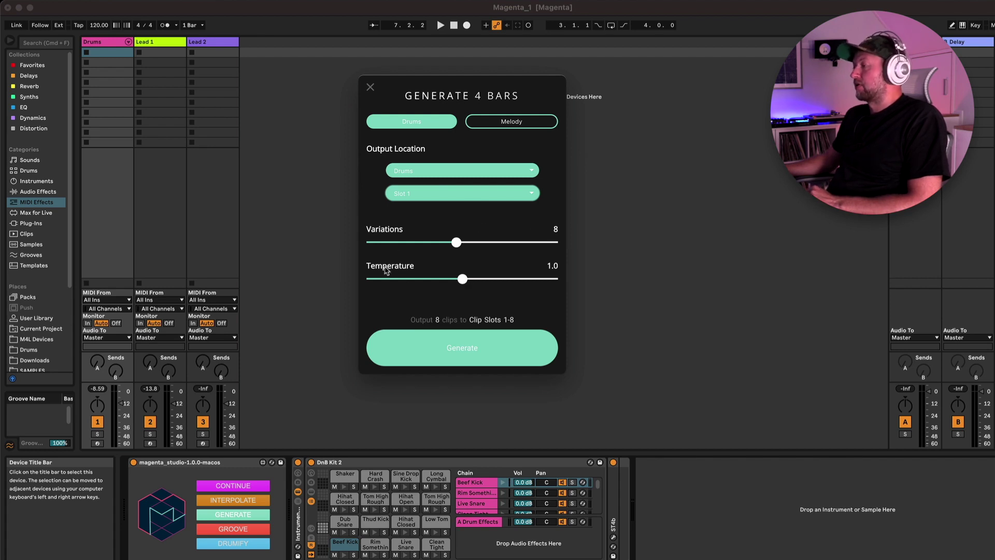
# Generate 8 four-bar drum variations at temperature 1.0 and close the Generate window.
pyautogui.click(427, 279)
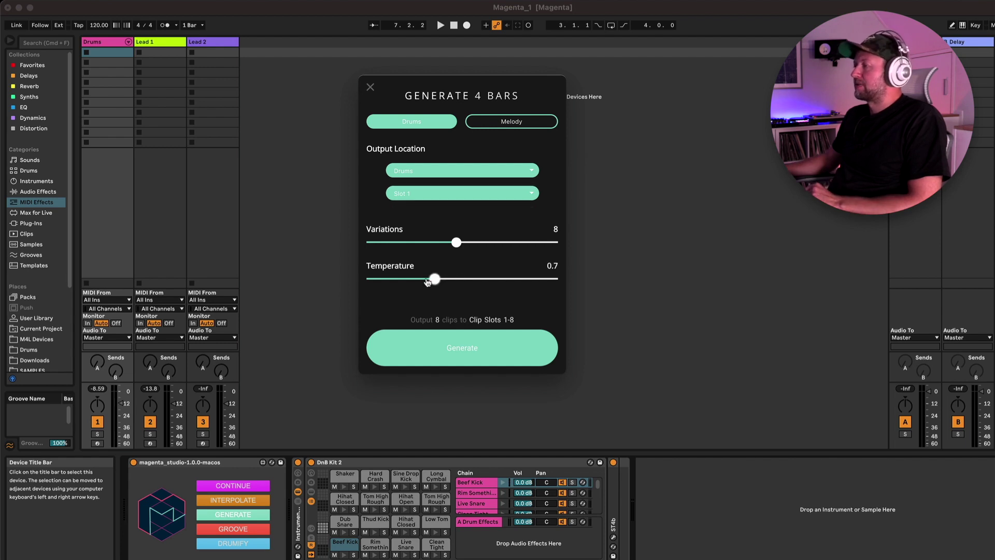
pyautogui.moveTo(407, 282); pyautogui.dragTo(516, 285)
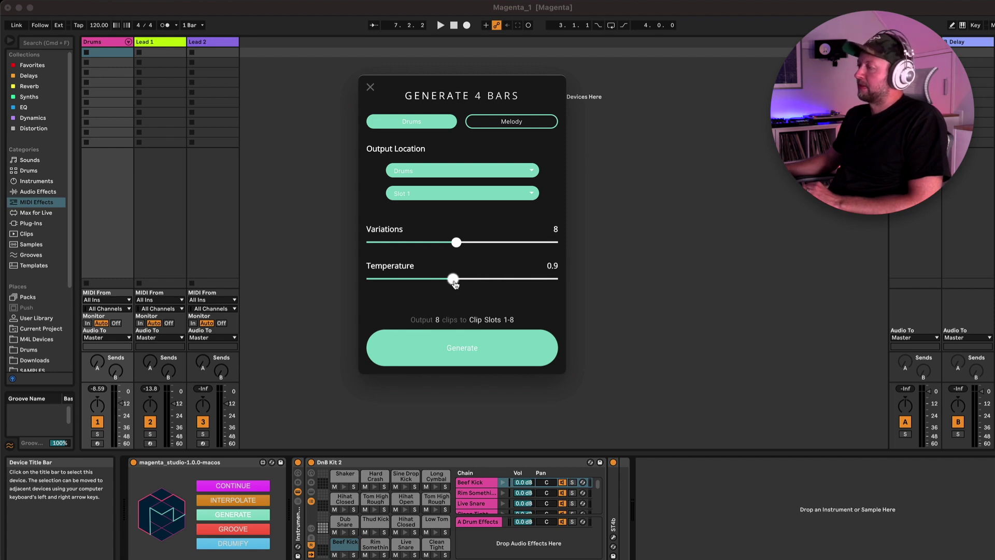
pyautogui.click(483, 353)
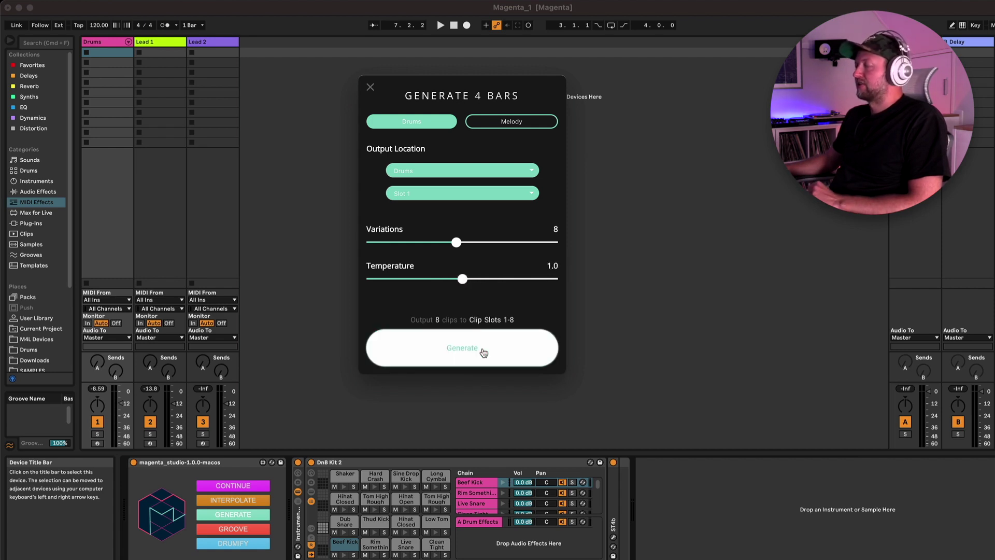
pyautogui.click(371, 89)
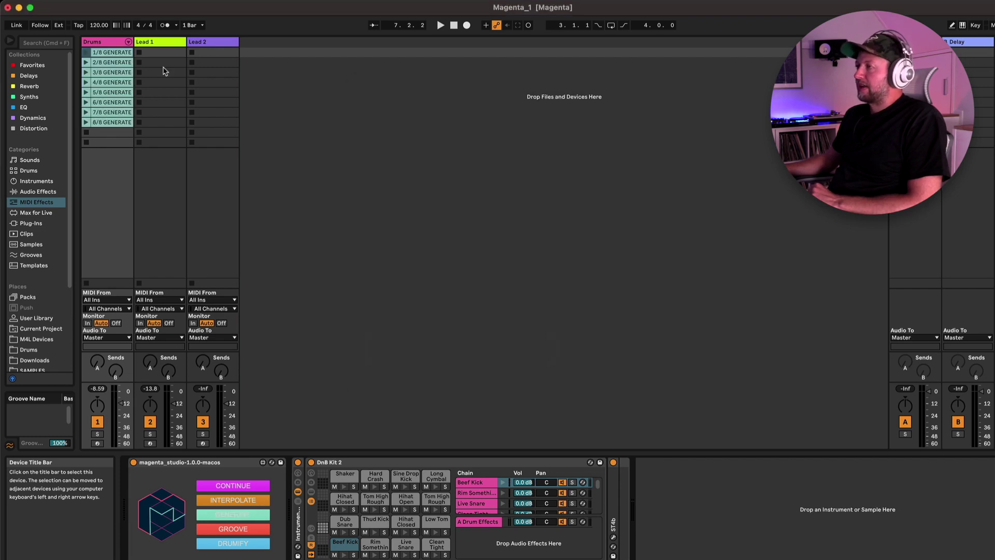
# Examine the notes of each generated drum clip, from 1/8 GENERATE through 8/8 GENERATE.
pyautogui.doubleClick(114, 54)
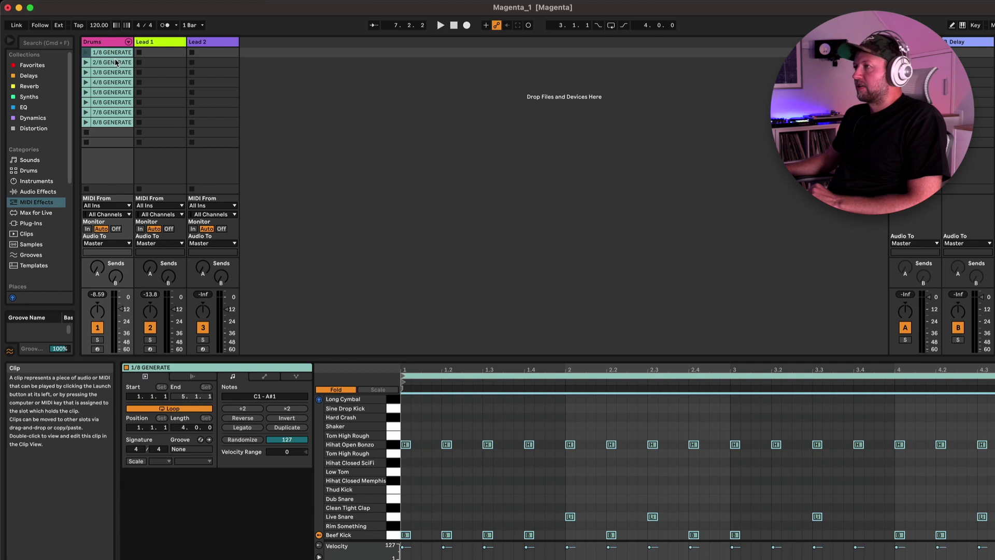
pyautogui.click(115, 63)
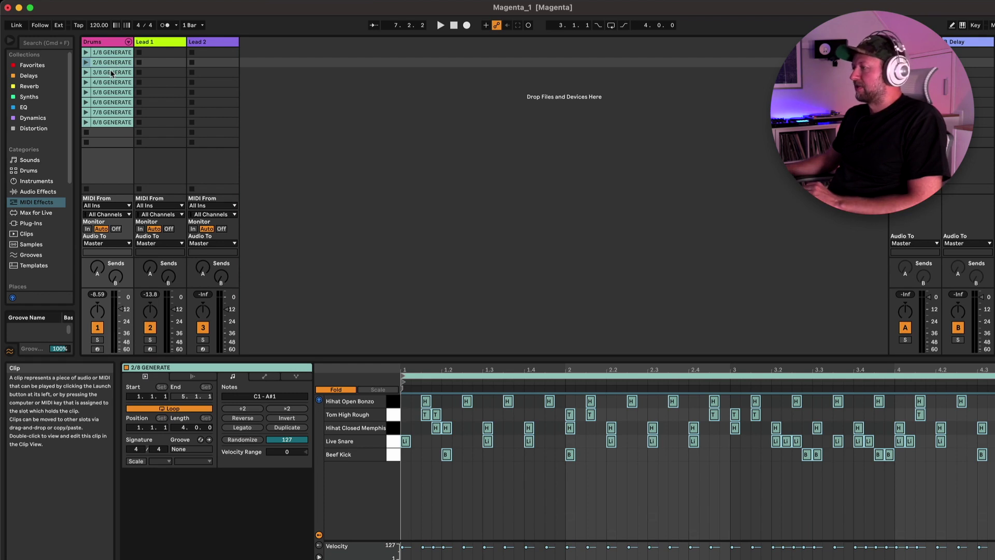
pyautogui.click(111, 73)
pyautogui.click(113, 84)
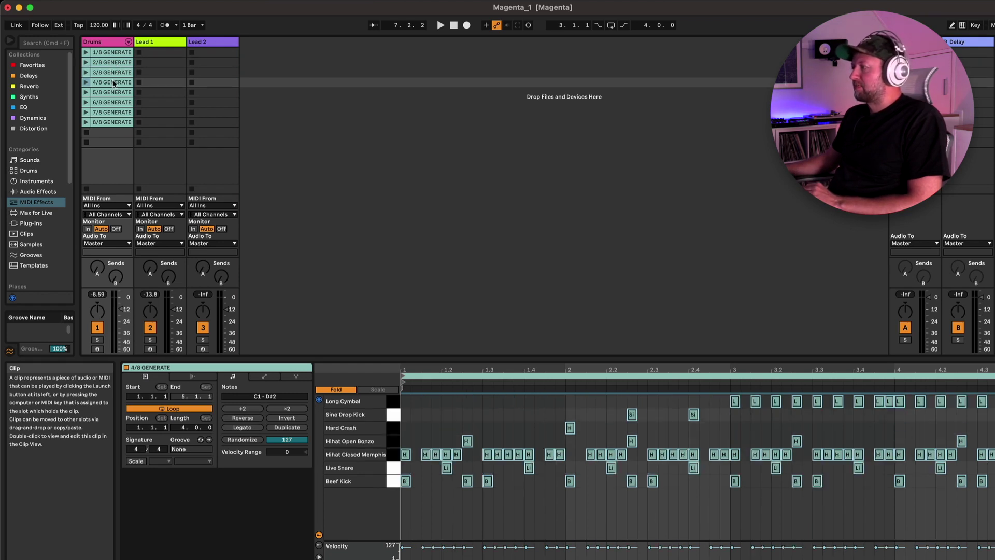
pyautogui.click(112, 93)
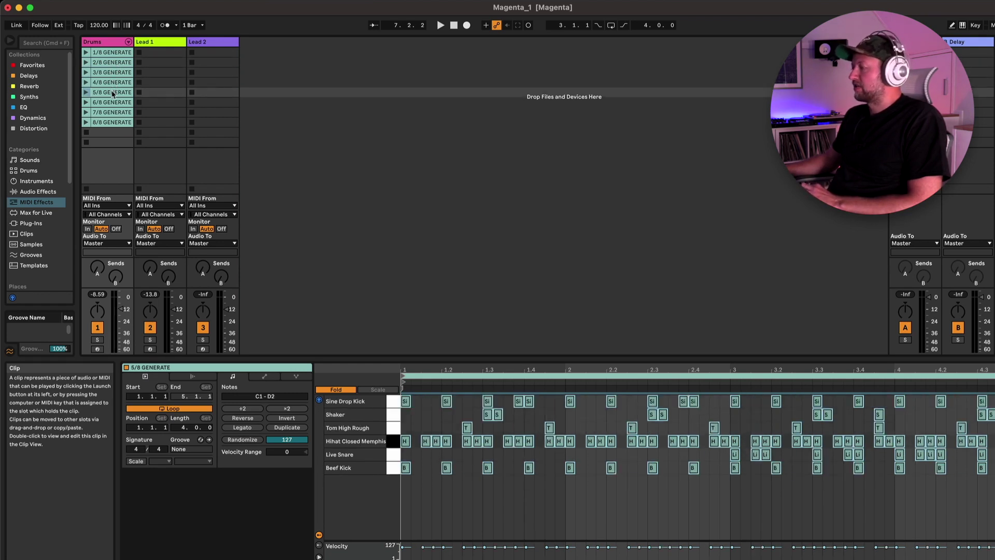
pyautogui.click(115, 103)
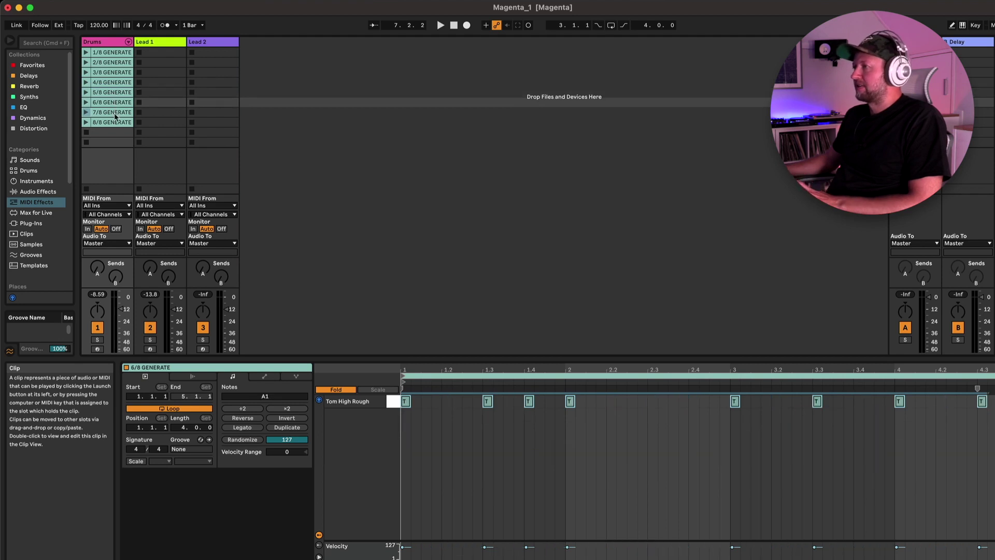
pyautogui.click(115, 115)
pyautogui.click(114, 123)
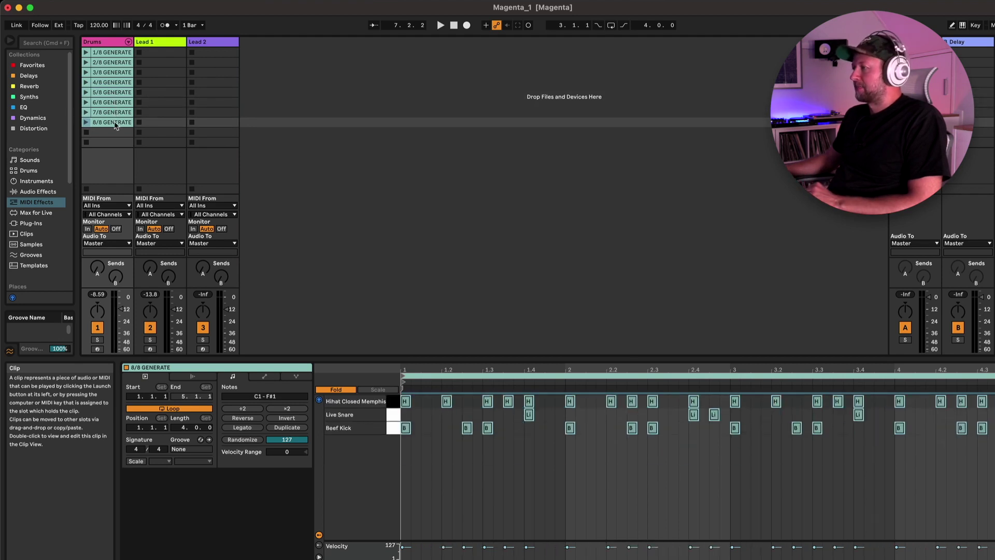
# Audition the drum clip 4/8 GENERATE and stop playback.
pyautogui.click(109, 83)
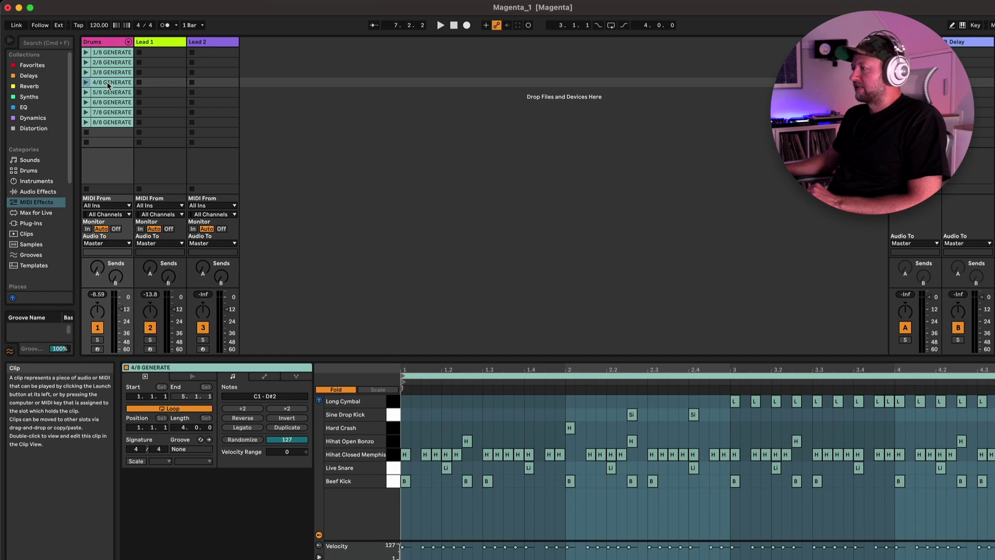
pyautogui.click(86, 83)
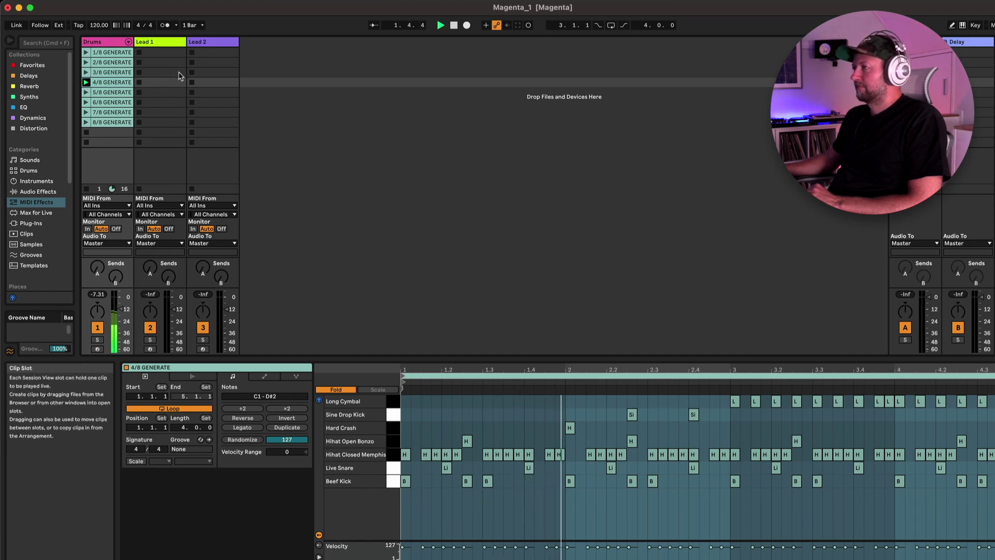
pyautogui.click(453, 26)
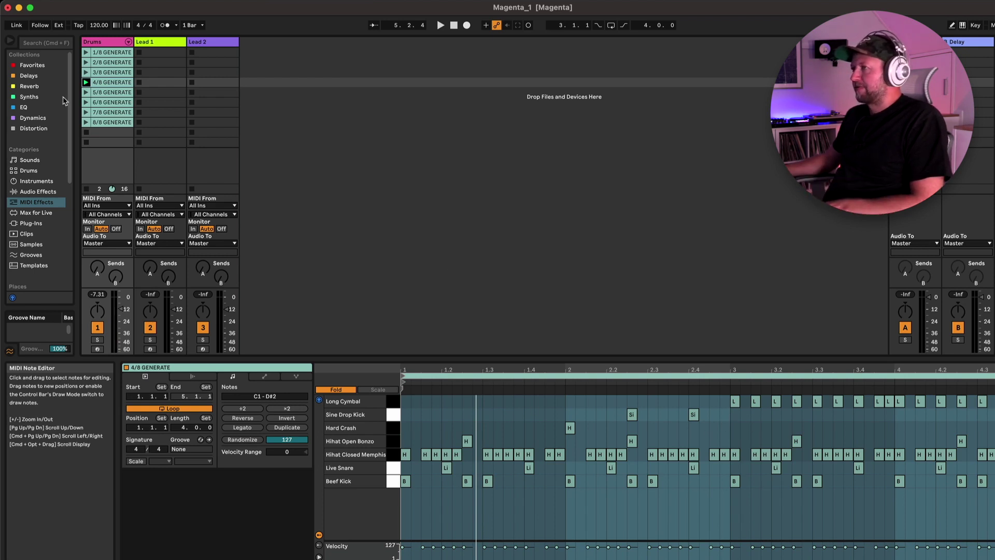
# Audition the drum clips 5/8, 6/8 and 7/8 GENERATE in turn, and stop playback.
pyautogui.click(104, 94)
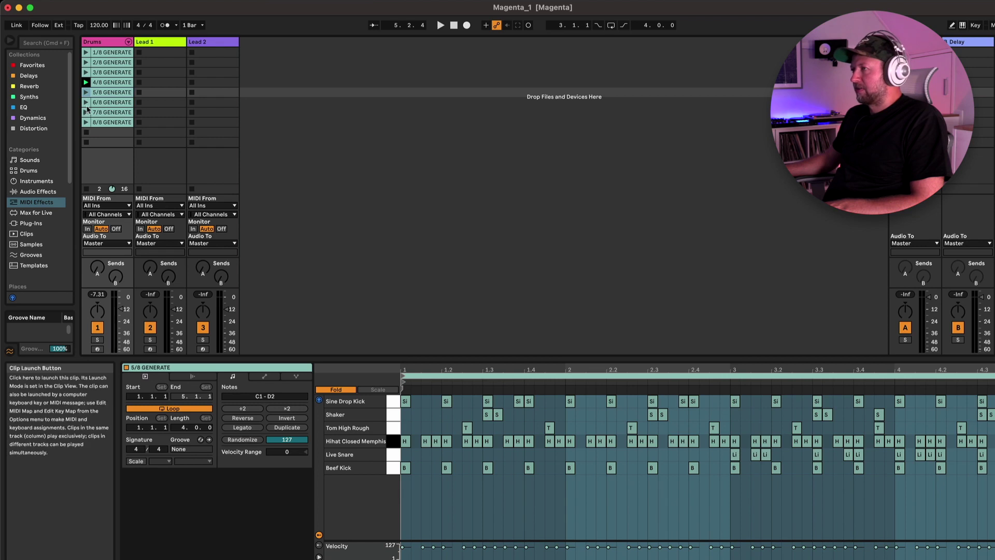
pyautogui.click(87, 94)
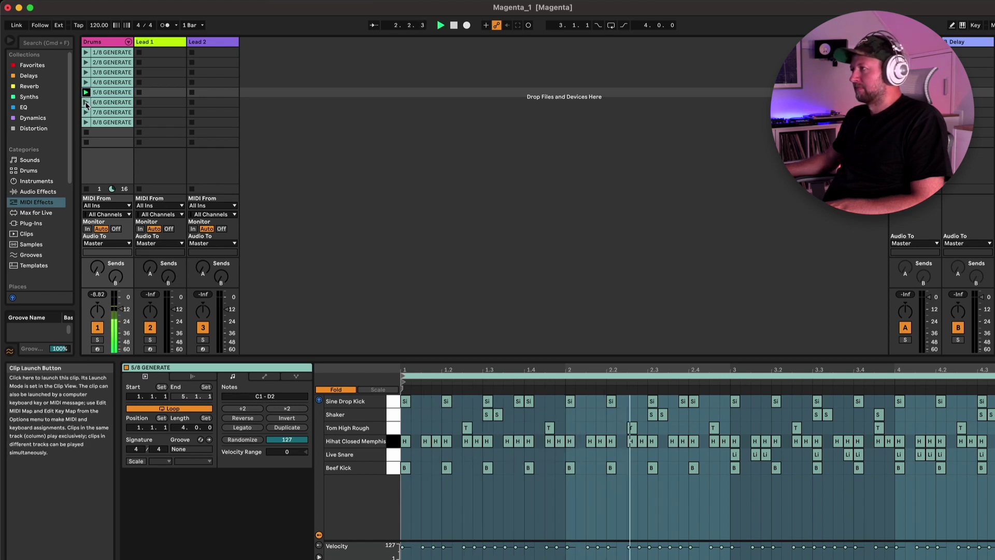
pyautogui.click(86, 102)
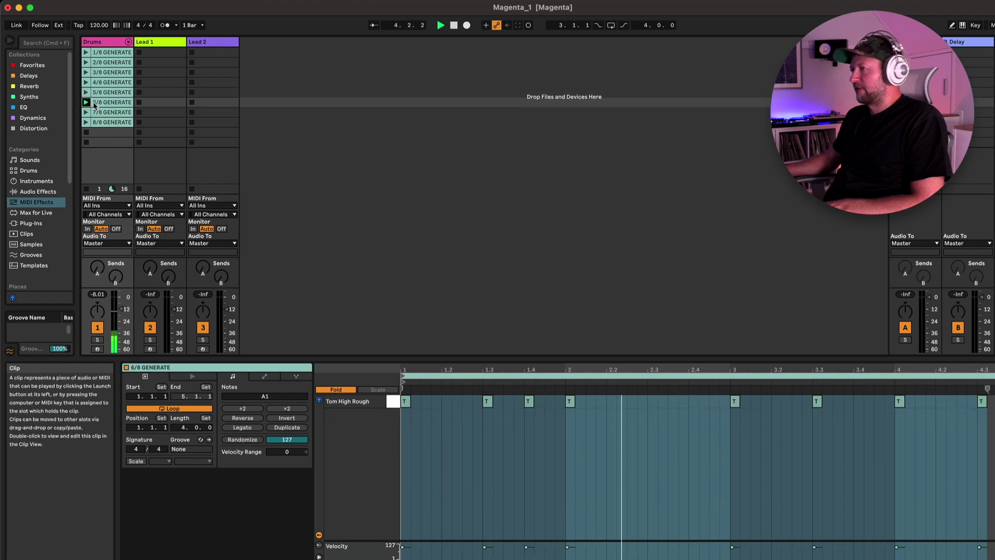
pyautogui.click(100, 114)
pyautogui.click(87, 113)
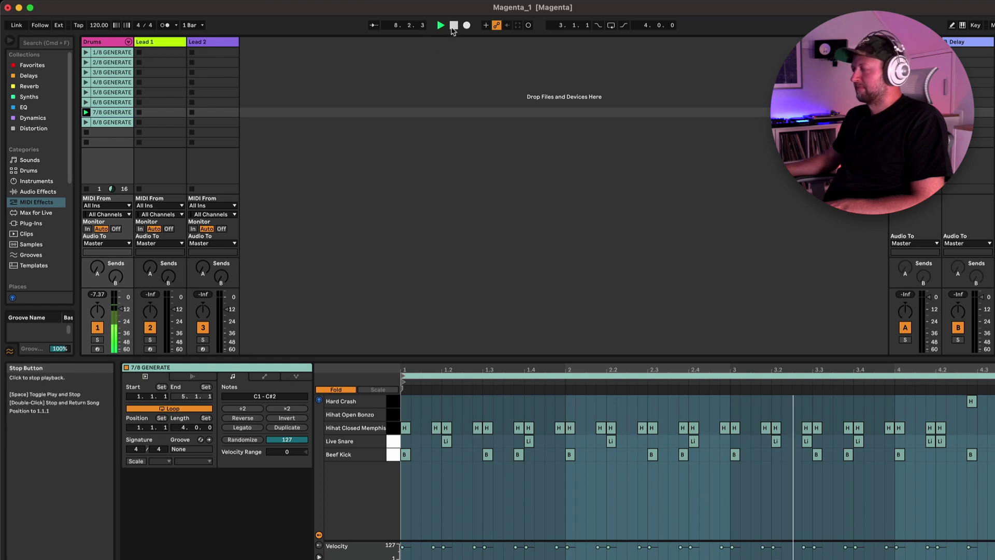
pyautogui.click(454, 26)
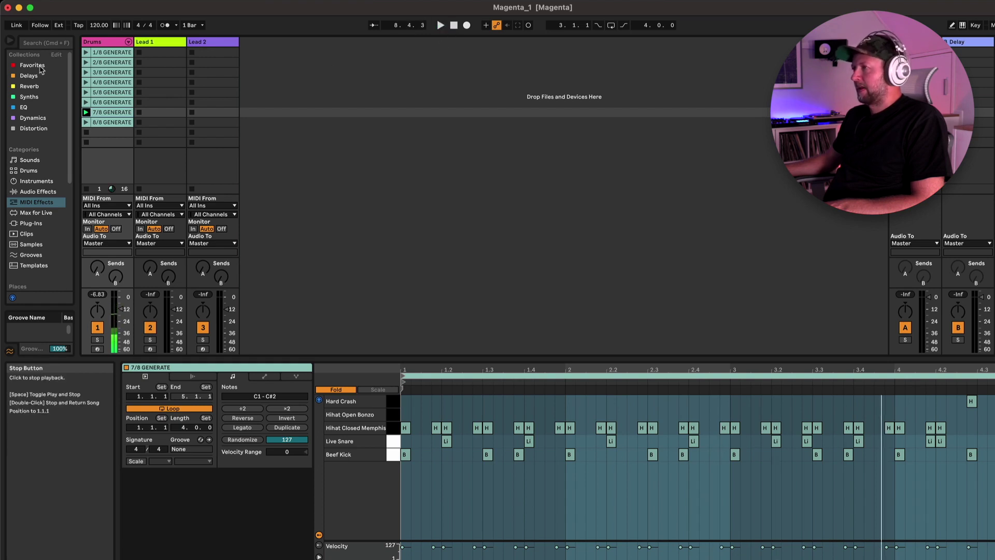
# Delete all generated drum clips except 4/8 GENERATE and move that clip to the first slot of the Drums track.
pyautogui.click(111, 92)
pyautogui.keyDown('shift'); pyautogui.click(107, 122); pyautogui.keyUp('shift')
pyautogui.press('Delete')
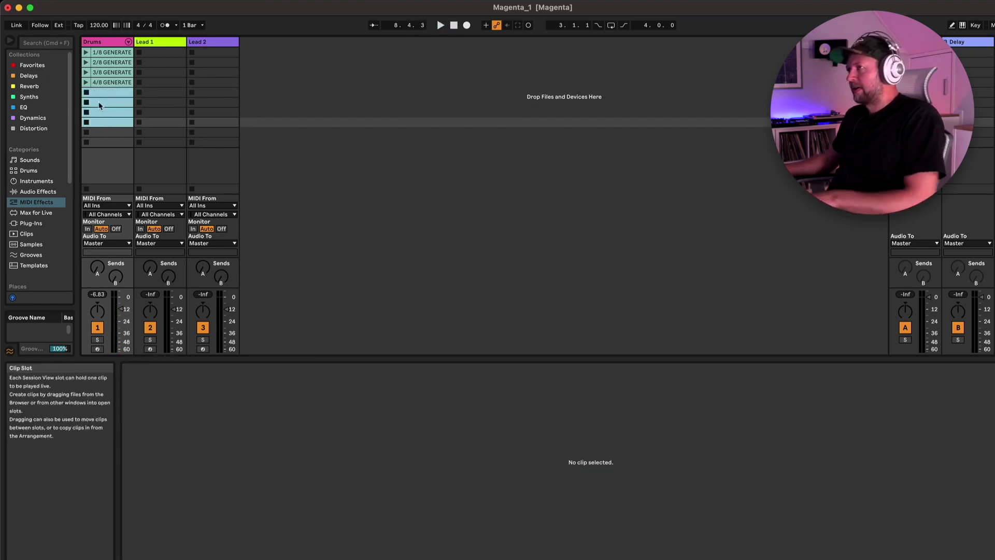
pyautogui.click(106, 72)
pyautogui.keyDown('shift'); pyautogui.click(109, 56); pyautogui.keyUp('shift')
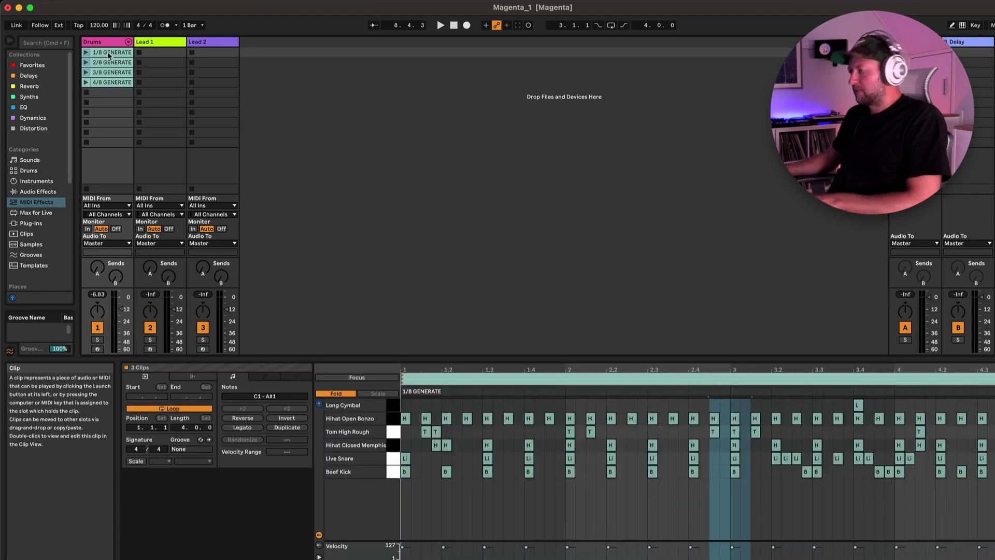
pyautogui.press('Delete')
pyautogui.moveTo(110, 85); pyautogui.dragTo(101, 54)
# Play the remaining drum clip briefly, stop playback, and rename the clip "beat".
pyautogui.click(86, 53)
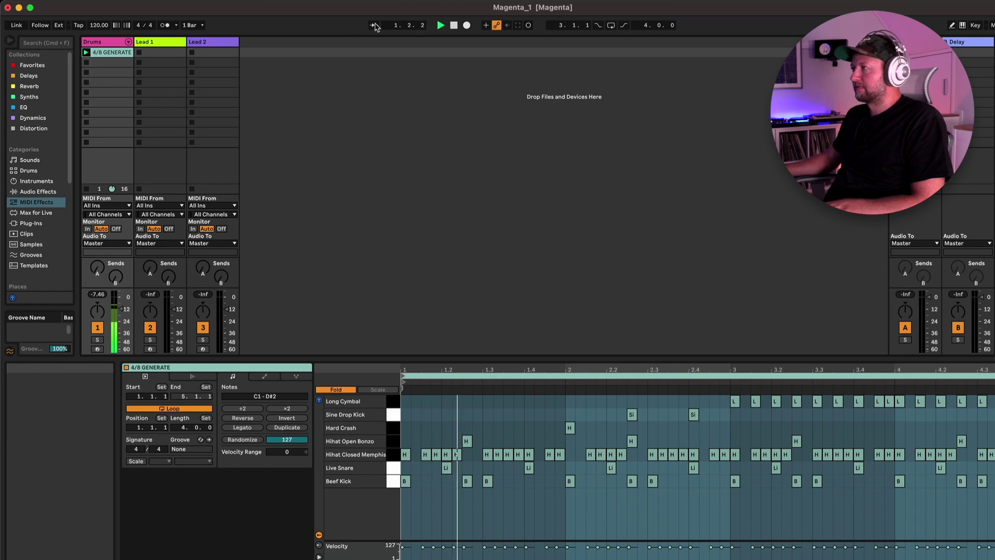
pyautogui.click(453, 26)
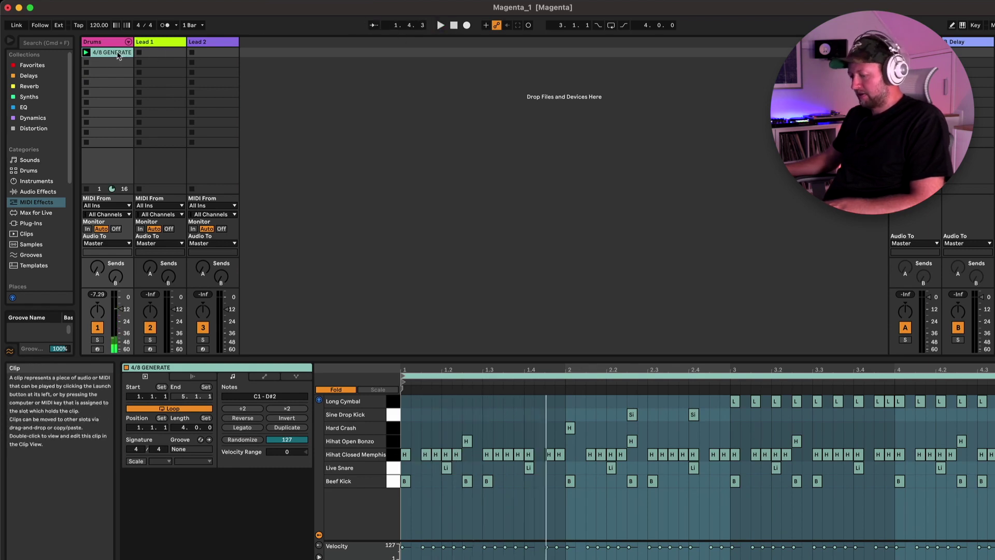
pyautogui.write('beat')
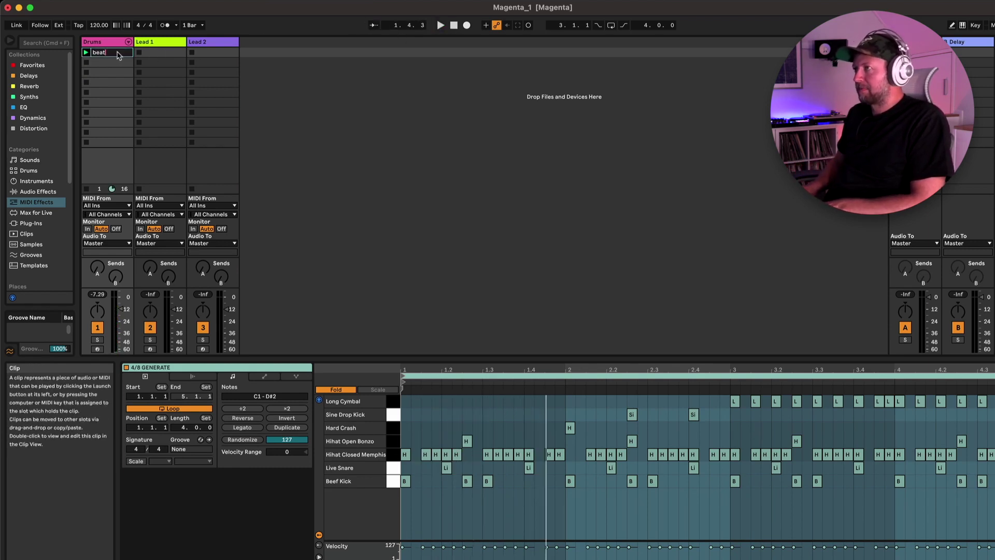
pyautogui.press('Return')
# Generate 8 four-bar melody variations at temperature 1.0 with Magenta Studio on the Lead 1 track, starting at Slot 1, and close the window.
pyautogui.click(114, 181)
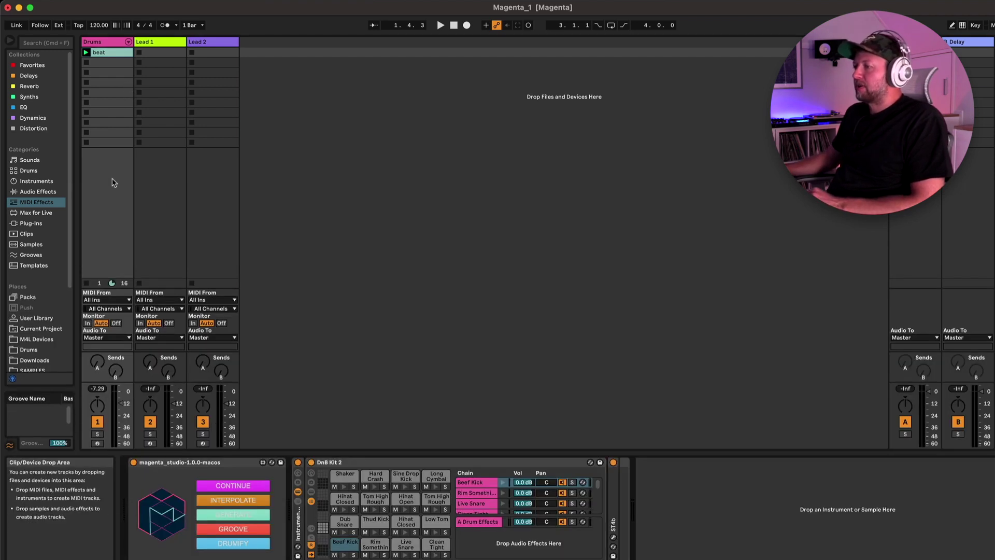
pyautogui.click(236, 515)
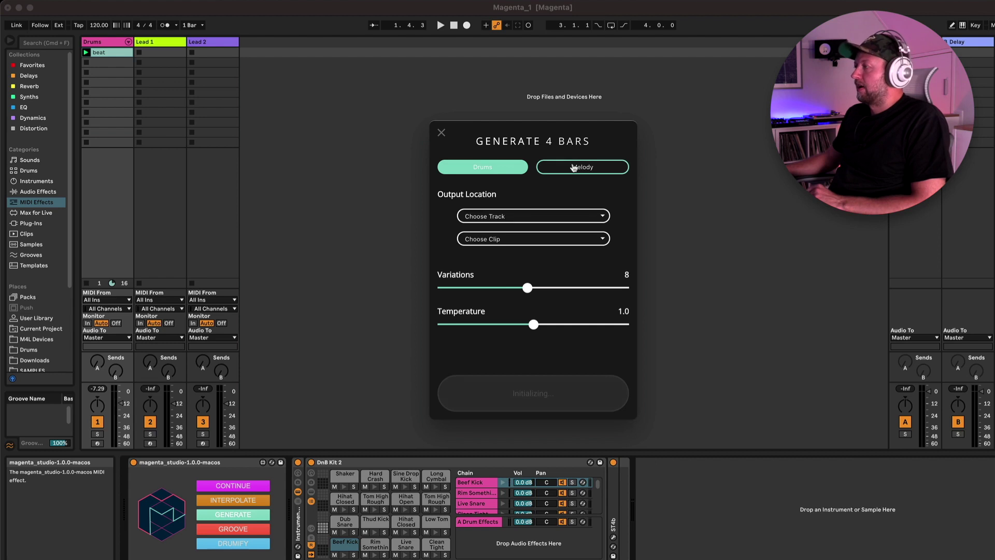
pyautogui.click(574, 168)
pyautogui.click(524, 217)
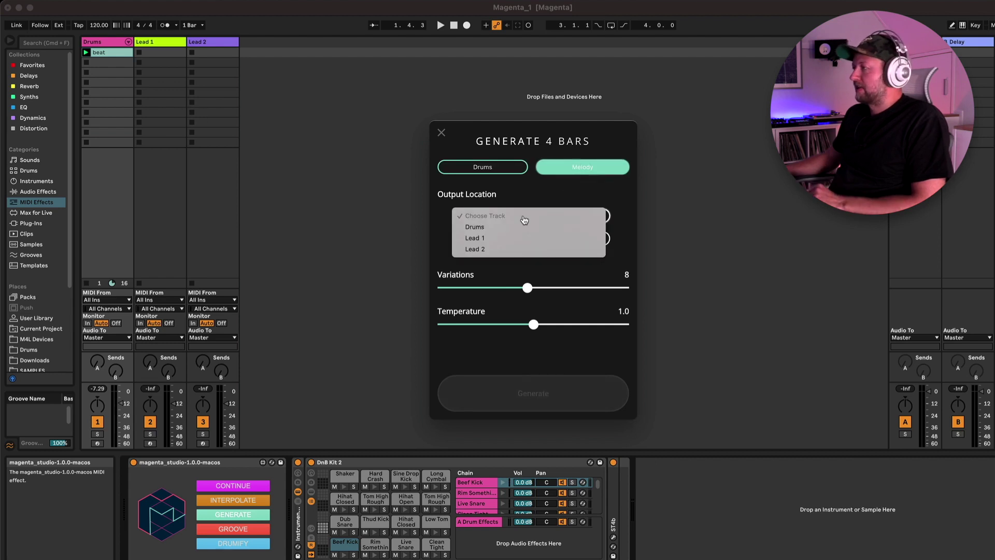
pyautogui.click(513, 239)
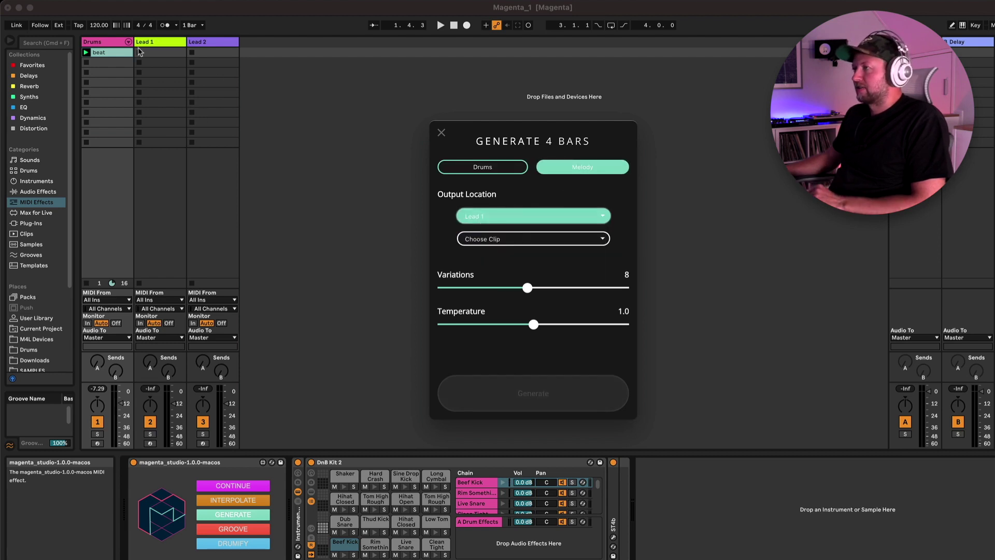
pyautogui.click(517, 239)
pyautogui.click(506, 253)
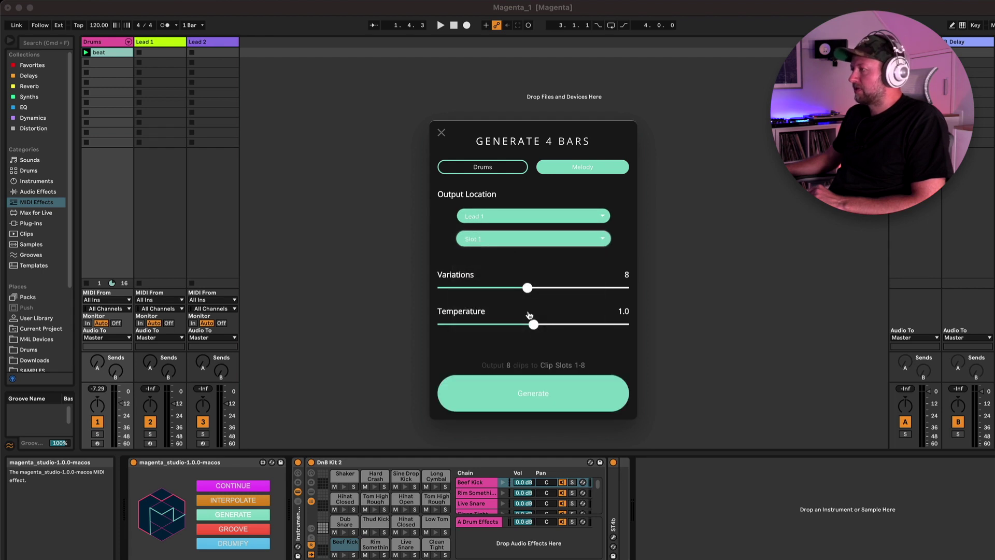
pyautogui.click(541, 398)
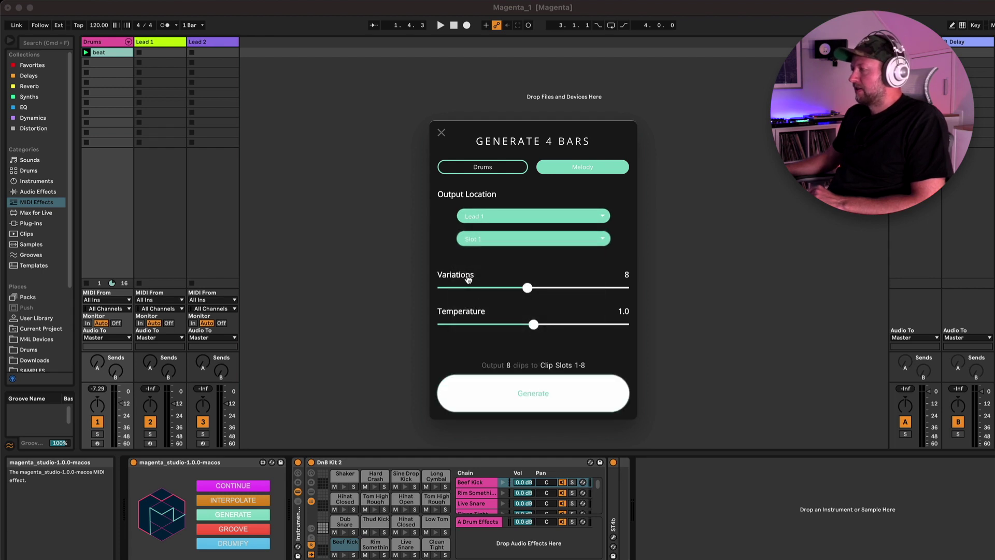
pyautogui.click(441, 136)
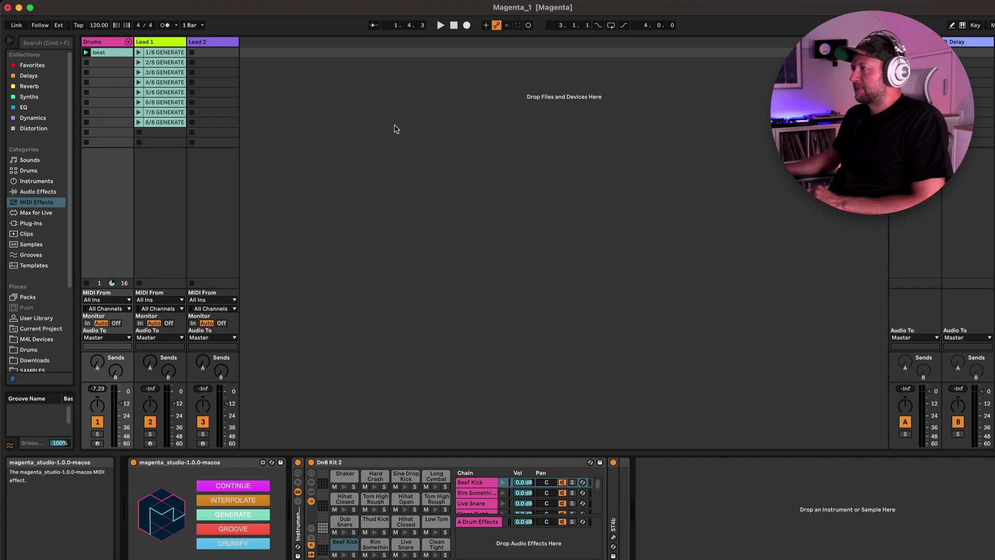
# Audition the Lead 1 melody clips 1/8, 2/8 and 5/8 GENERATE, viewing the notes of 3/8 and 4/8 in between.
pyautogui.click(151, 53)
pyautogui.doubleClick(155, 53)
pyautogui.click(139, 53)
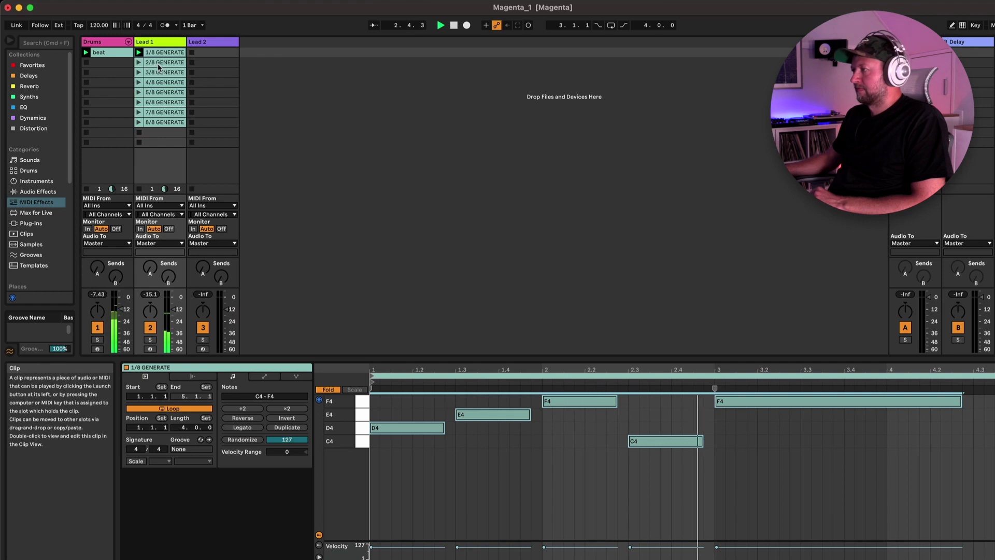
pyautogui.click(139, 62)
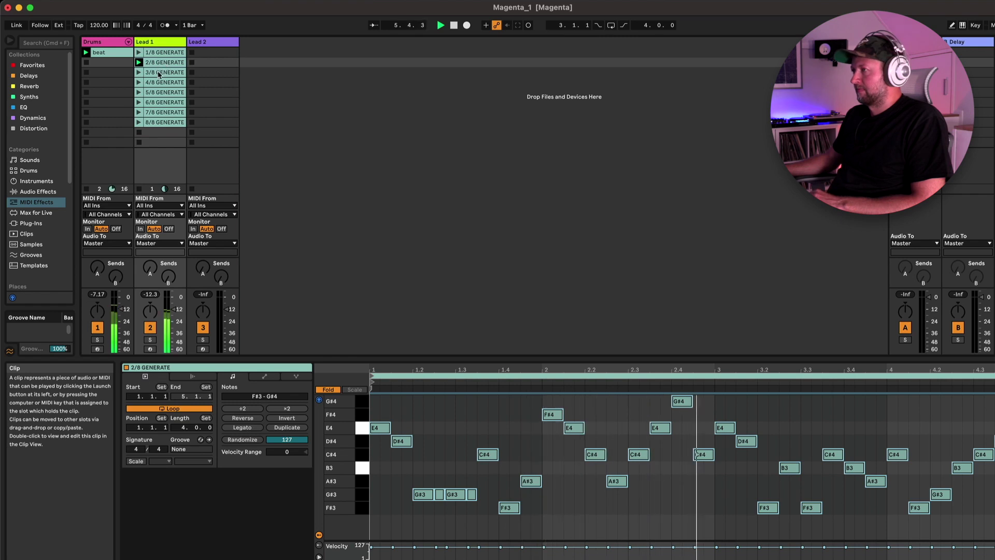
pyautogui.click(158, 73)
pyautogui.click(155, 82)
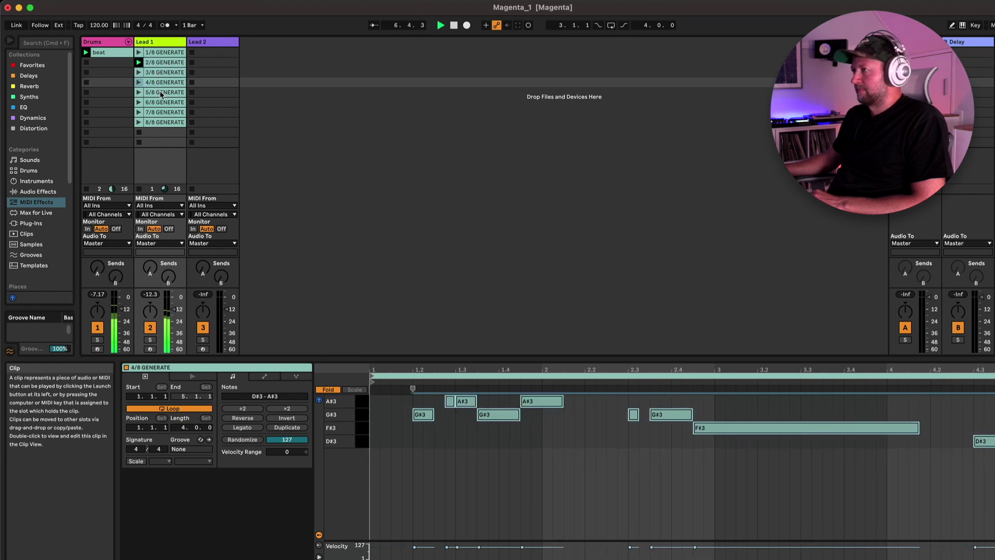
pyautogui.click(161, 93)
pyautogui.click(138, 92)
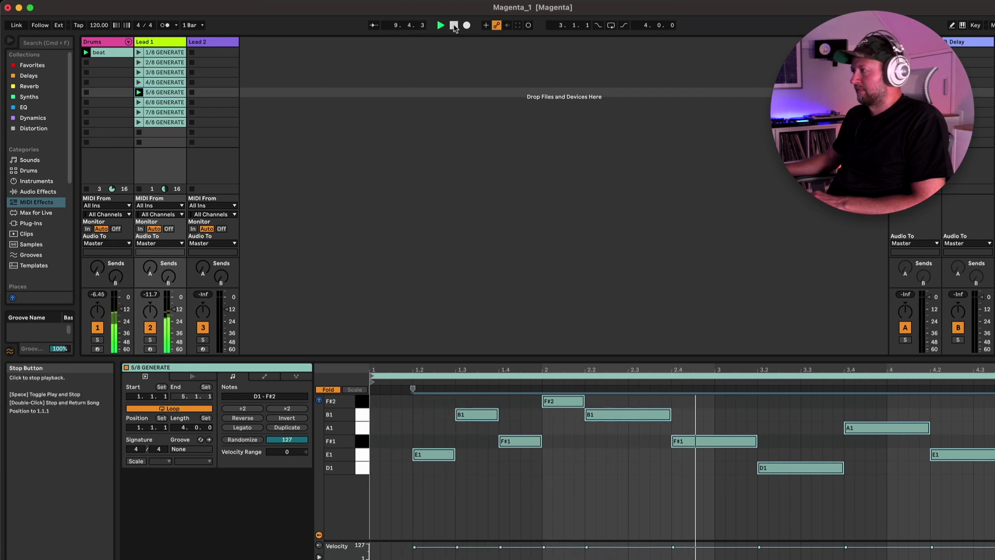
# View the notes of the 6/8, 8/8 and 7/8 GENERATE clips, play 7/8, and stop playback.
pyautogui.click(167, 104)
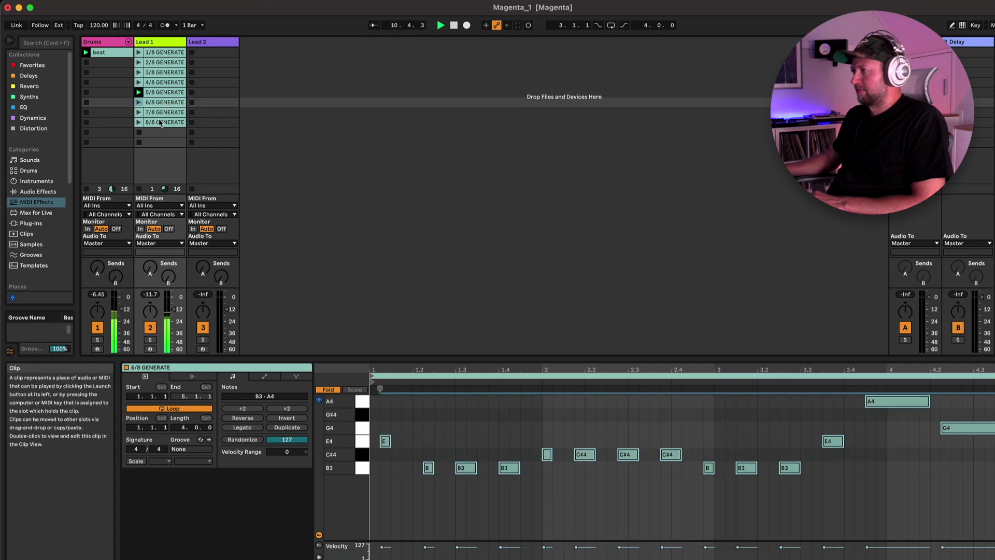
pyautogui.click(160, 123)
pyautogui.click(163, 114)
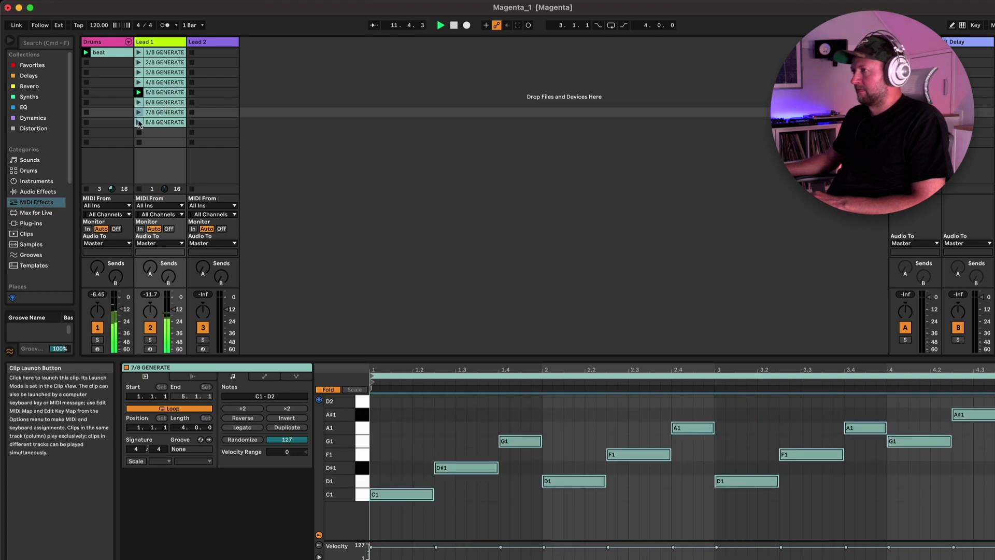
pyautogui.click(139, 112)
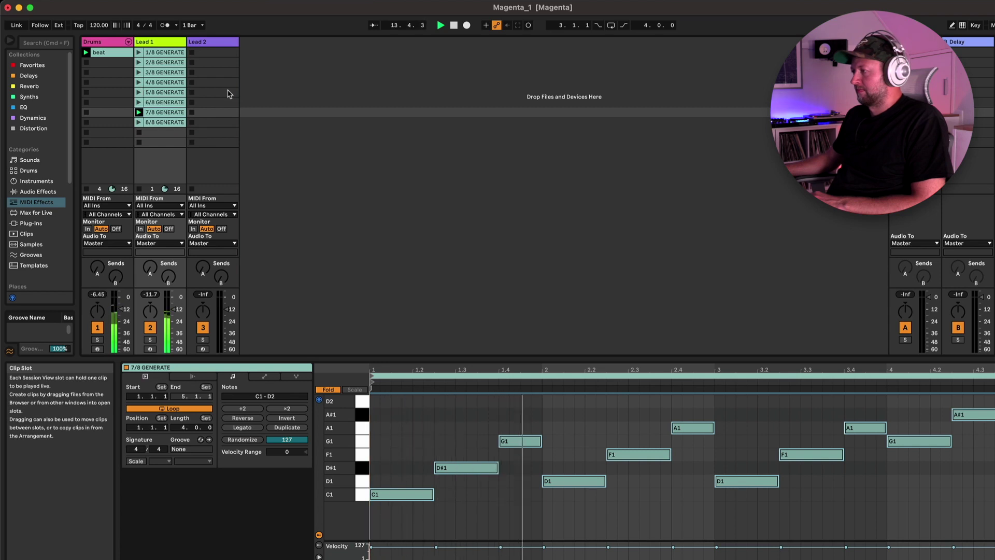
pyautogui.click(453, 26)
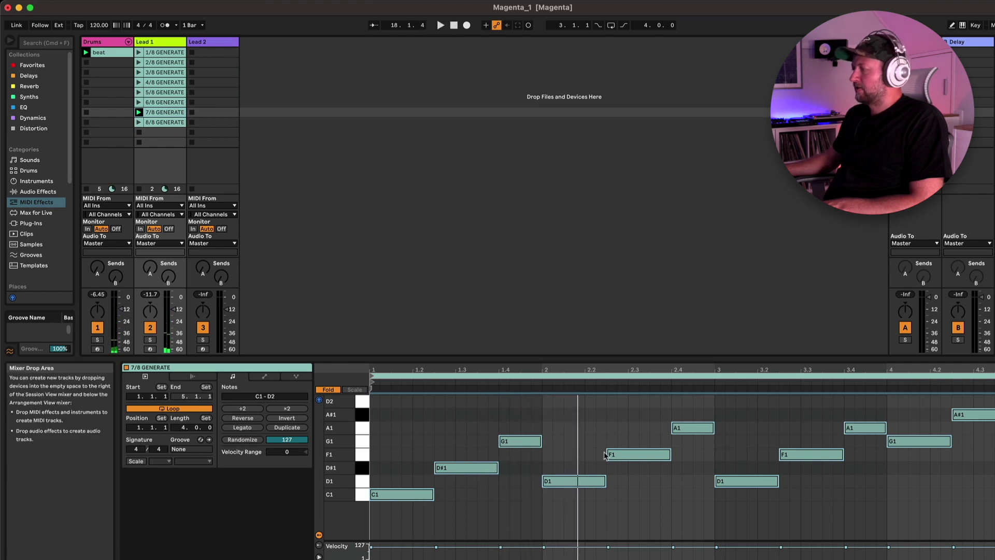
# Delete the notes in bars 2 and 3 of the 7/8 GENERATE clip and move the bar 4 notes to bar 2.
pyautogui.moveTo(548, 504); pyautogui.dragTo(990, 400)
pyautogui.press('BackSpace')
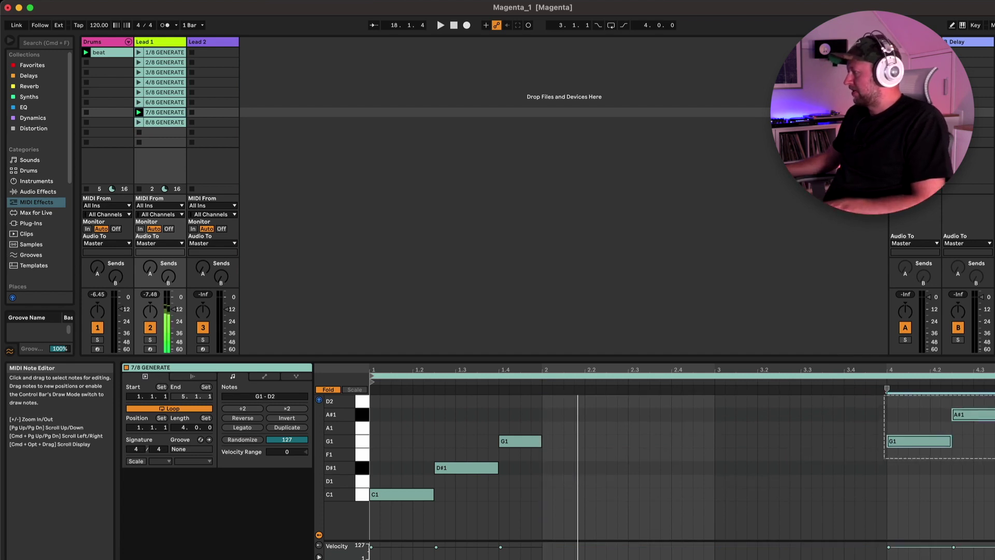
pyautogui.moveTo(908, 443); pyautogui.dragTo(576, 442)
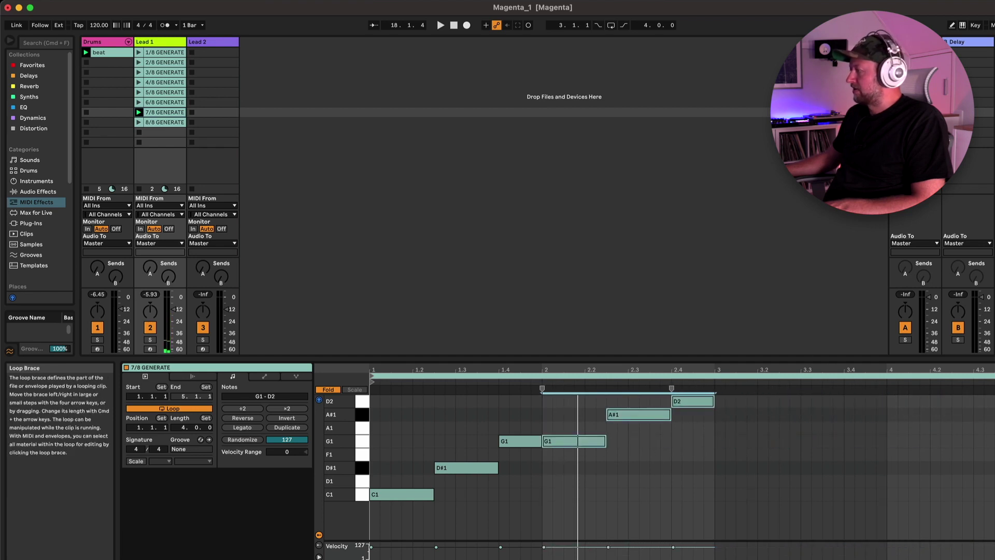
# Shorten the loop of the 7/8 GENERATE clip to two bars and crop the clip to it.
pyautogui.moveTo(993, 377); pyautogui.dragTo(711, 375)
pyautogui.rightClick(595, 407)
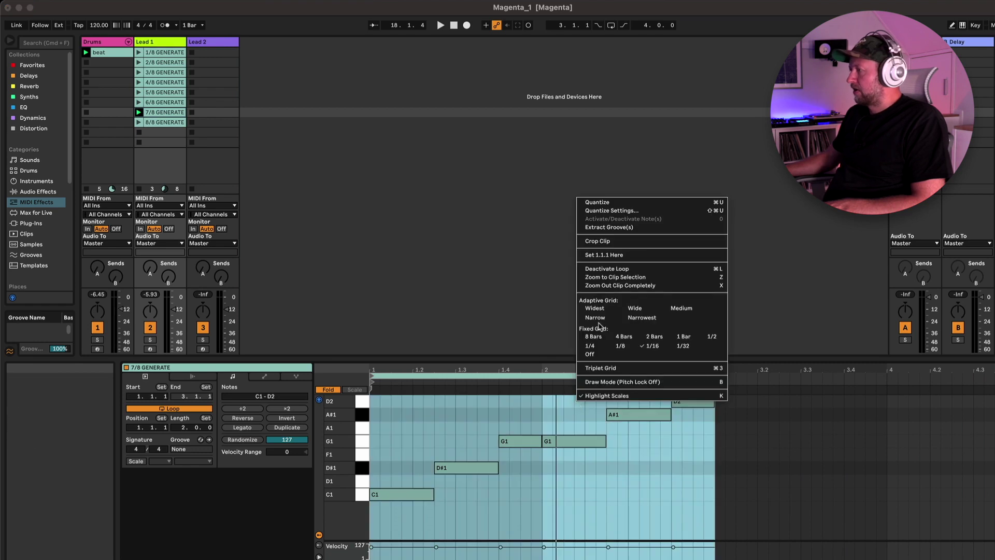
pyautogui.click(594, 246)
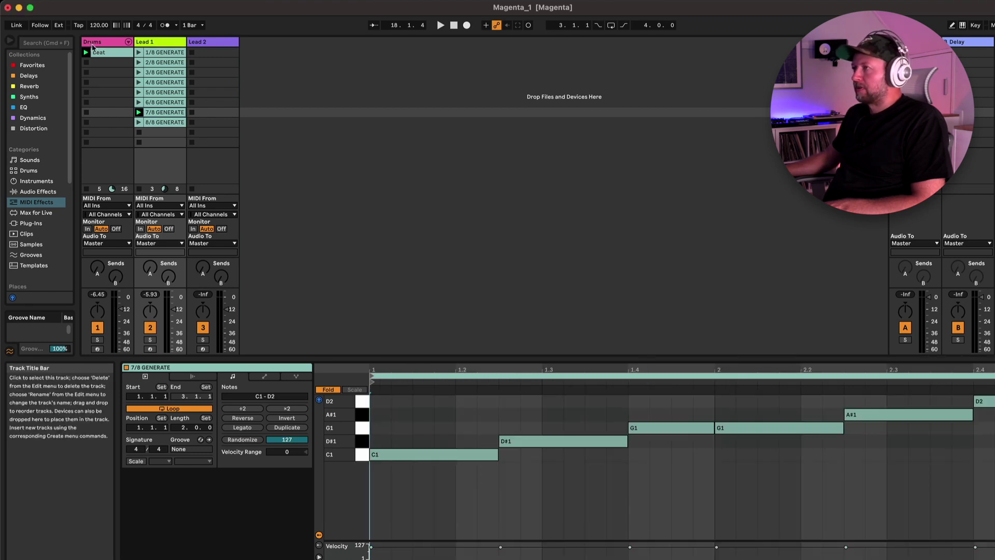
pyautogui.keyDown('shift'); pyautogui.click(160, 103); pyautogui.keyUp('shift')
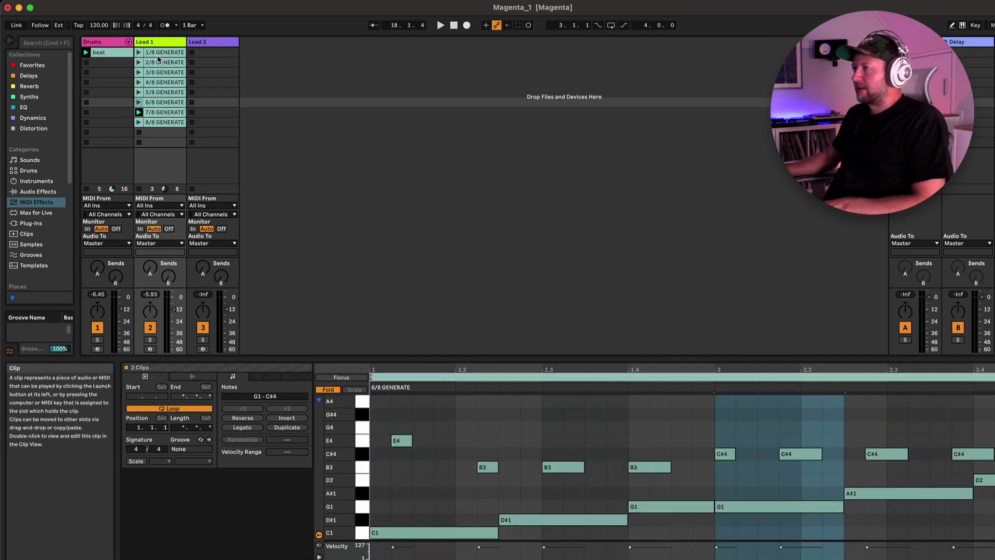
pyautogui.keyDown('shift'); pyautogui.click(158, 59); pyautogui.keyUp('shift')
pyautogui.press('Delete')
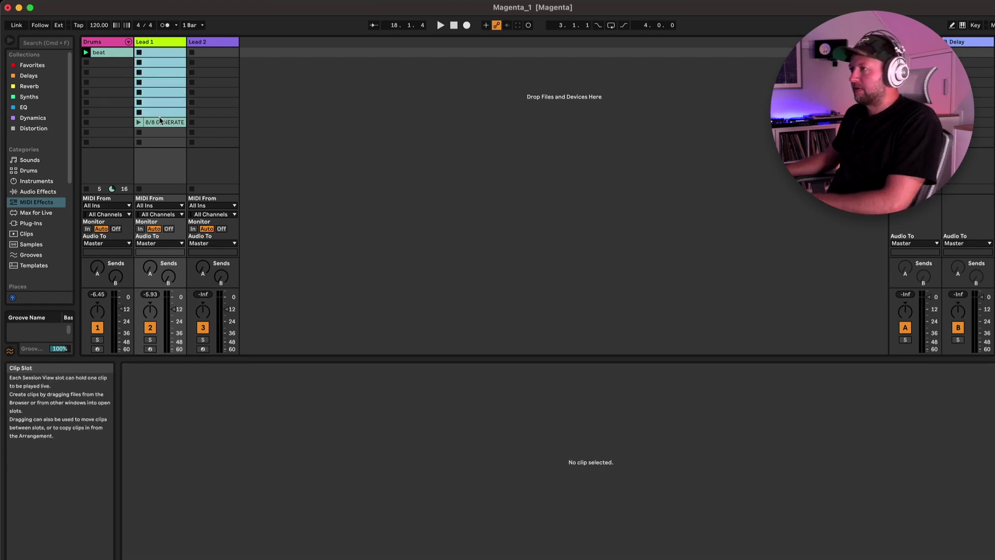
pyautogui.press('super+z')
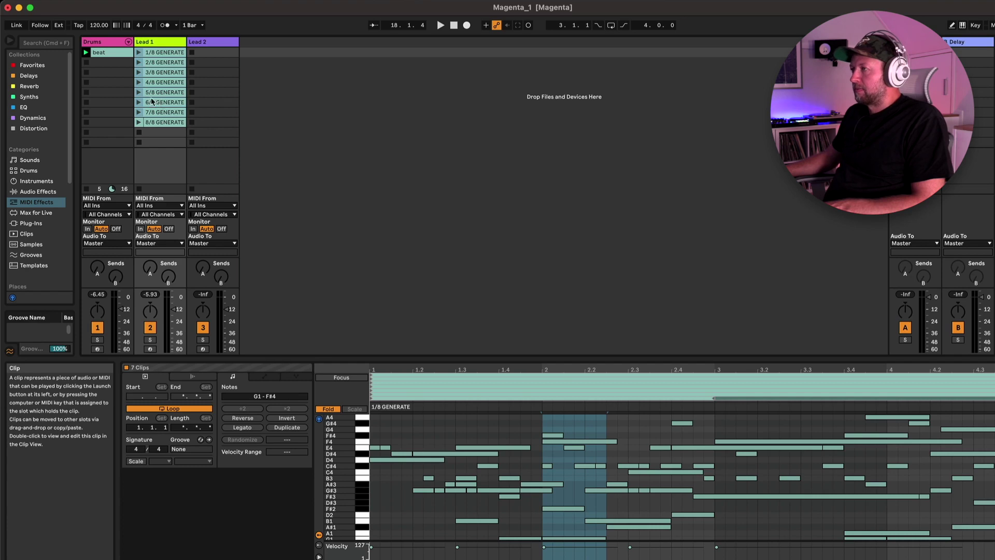
# Delete the clips 8/8 GENERATE and 1/8 through 5/8 GENERATE from the Lead 1 track.
pyautogui.click(152, 102)
pyautogui.click(166, 116)
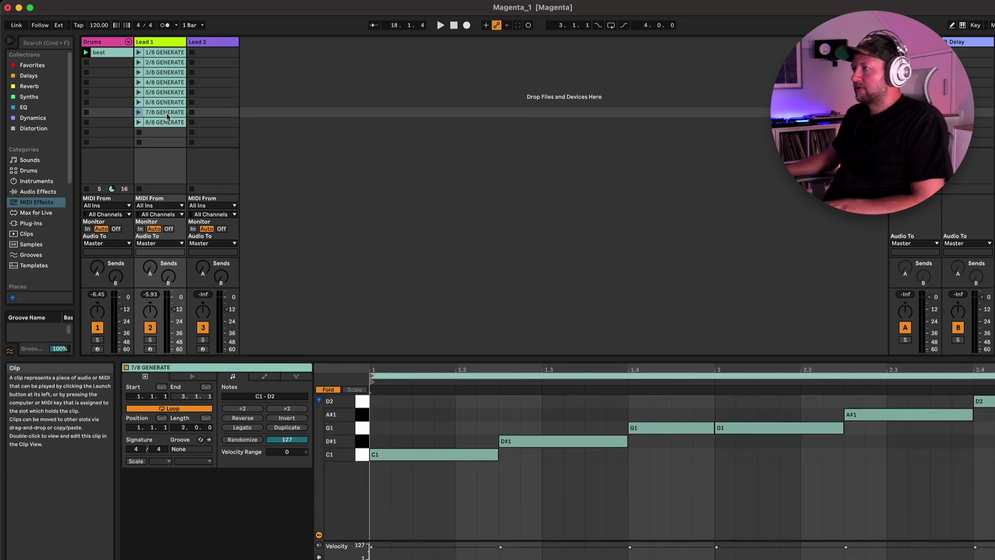
pyautogui.press('Delete')
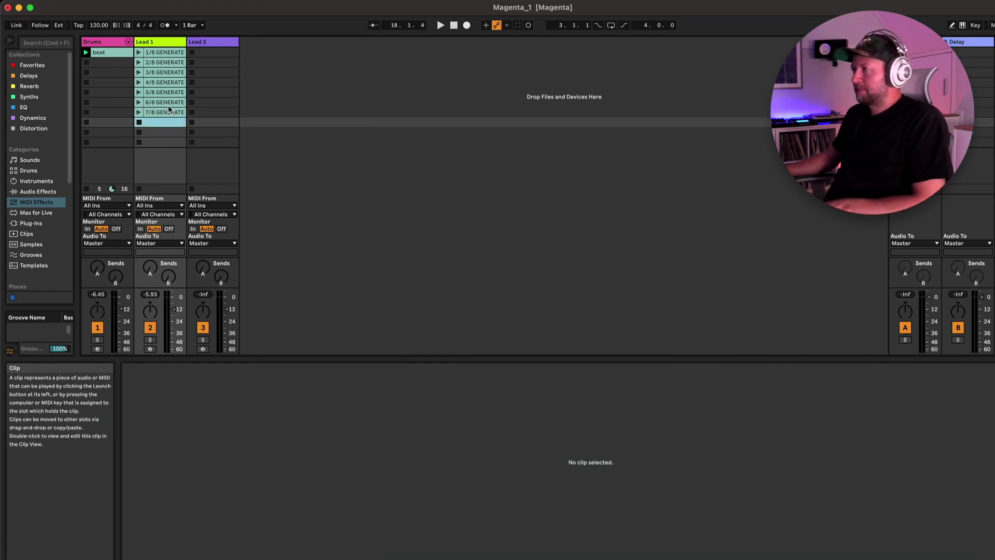
pyautogui.click(164, 93)
pyautogui.keyDown('shift'); pyautogui.click(155, 53); pyautogui.keyUp('shift')
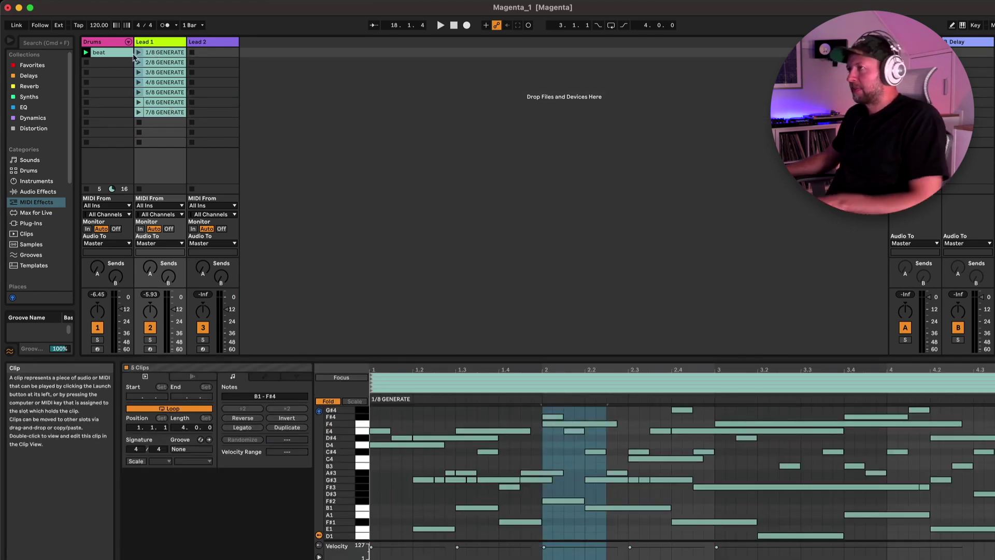
pyautogui.press('Delete')
# Delete the notes in bars 3 and 4 of the beat clip, then shorten its loop to two bars and crop it.
pyautogui.click(107, 54)
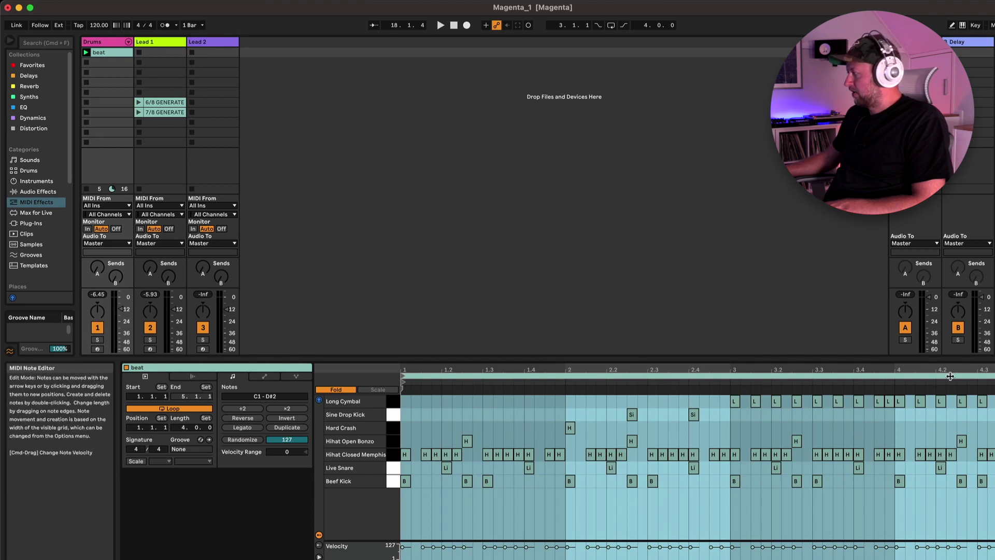
pyautogui.click(735, 401)
pyautogui.moveTo(732, 395); pyautogui.dragTo(994, 517)
pyautogui.press('Delete')
pyautogui.moveTo(992, 375); pyautogui.dragTo(731, 387)
pyautogui.rightClick(718, 401)
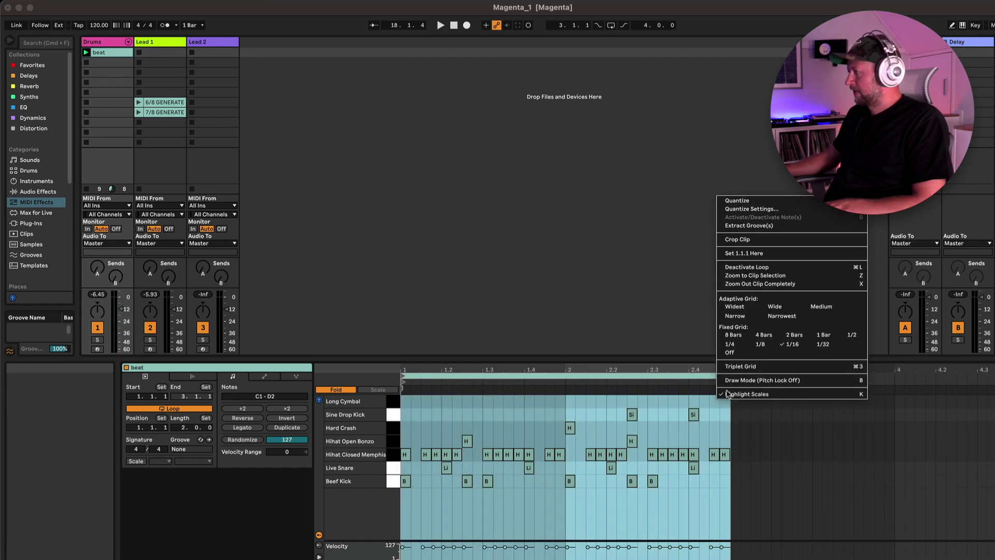
pyautogui.click(739, 251)
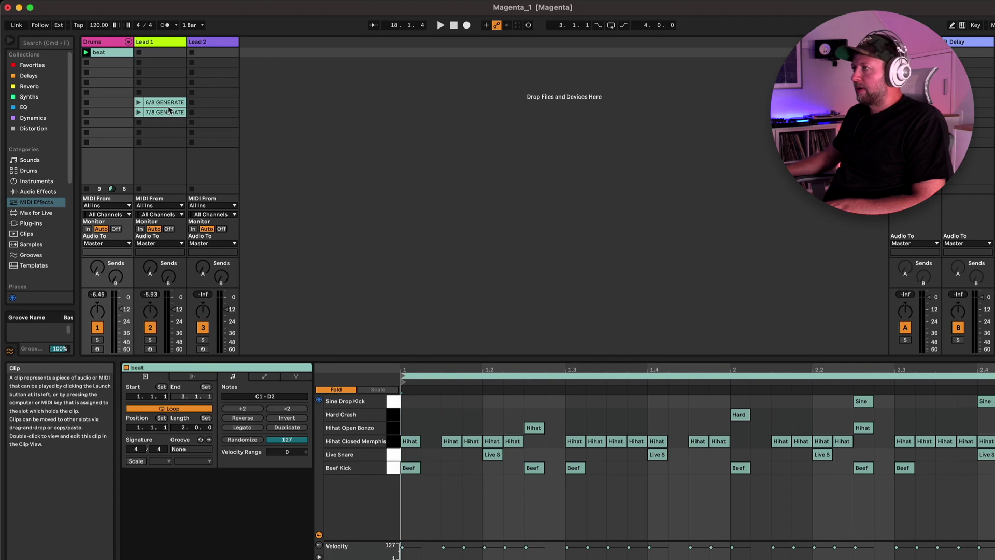
# Delete the 6/8 GENERATE clip and move 7/8 GENERATE to the first slot of the Lead 1 track.
pyautogui.click(171, 104)
pyautogui.press('Delete')
pyautogui.moveTo(169, 112); pyautogui.dragTo(159, 53)
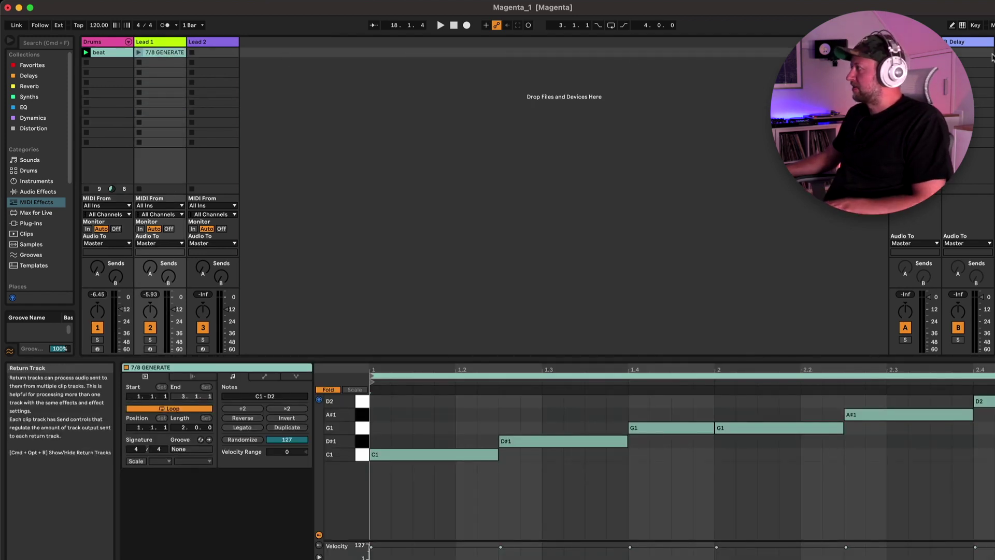
# Play the beat and melody together, stop playback, and lower the melody's first bar 2 note from G1 to D#1.
pyautogui.press('space')
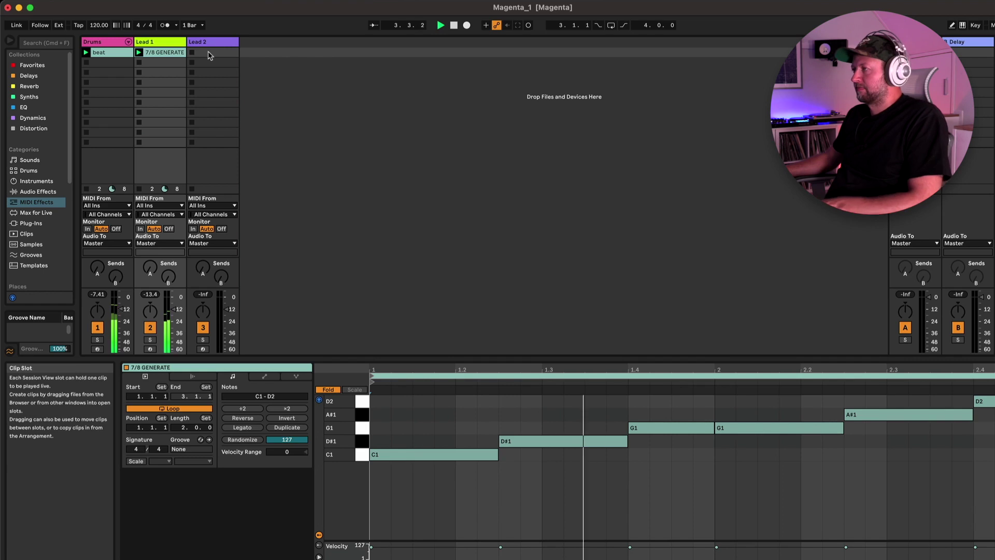
pyautogui.click(454, 27)
pyautogui.moveTo(773, 429); pyautogui.dragTo(767, 449)
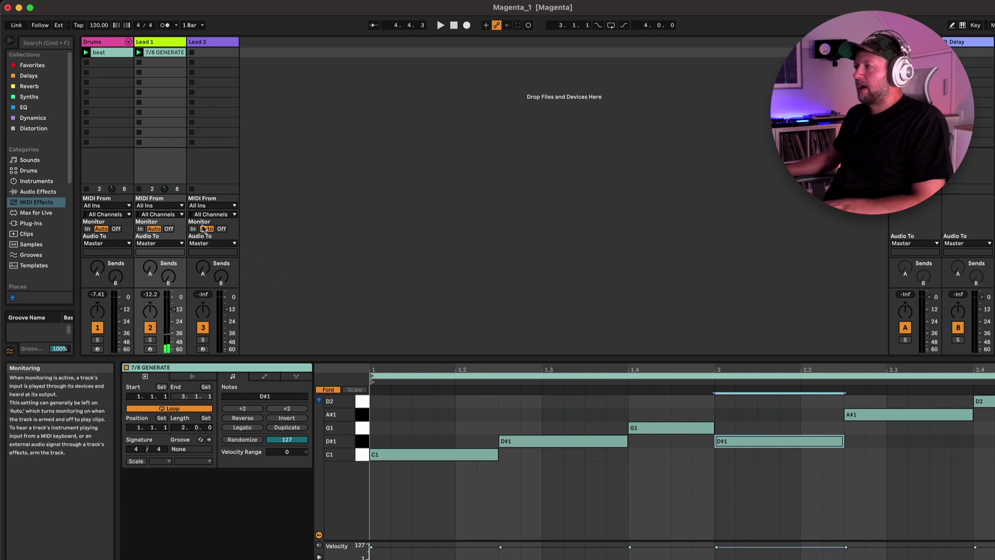
# Generate 8 four-bar melody variations at temperature 1.3 with Magenta Studio on the Lead 2 track, starting at Slot 1, and close the window.
pyautogui.click(106, 42)
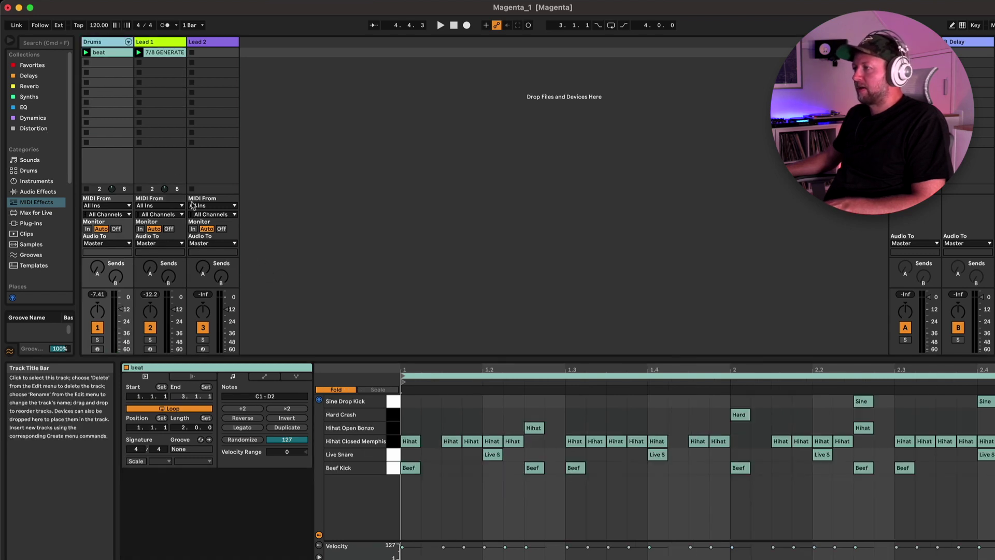
pyautogui.click(106, 42)
pyautogui.click(257, 544)
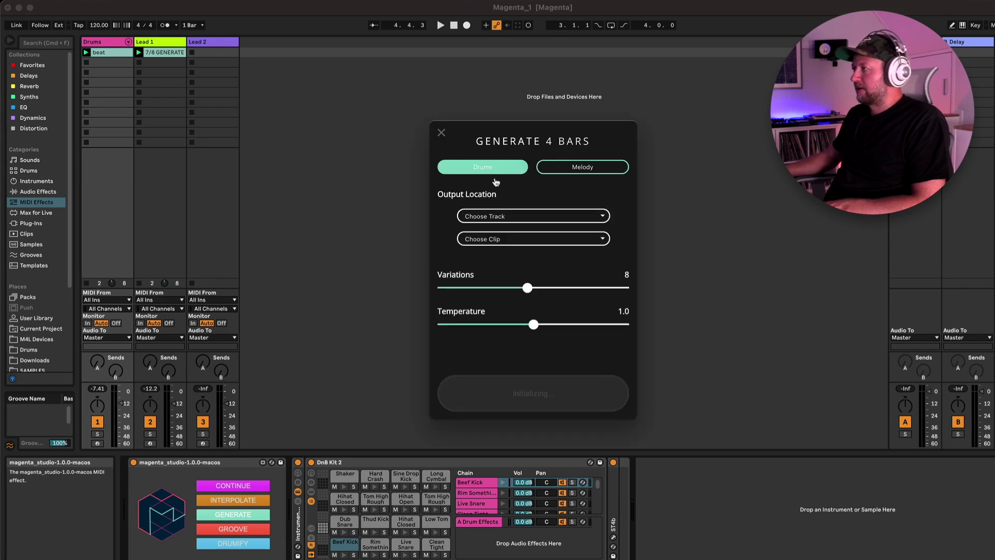
pyautogui.click(561, 167)
pyautogui.click(536, 216)
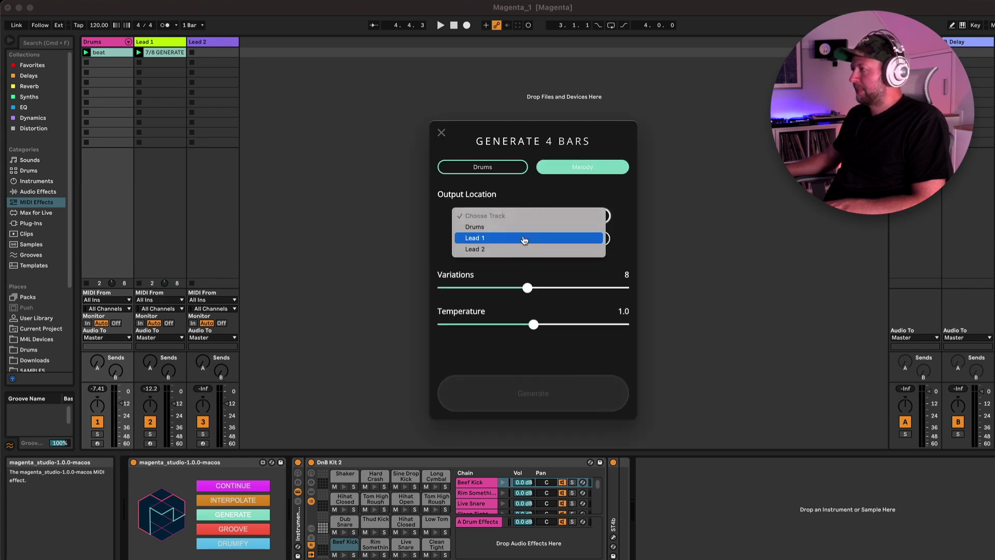
pyautogui.click(523, 249)
pyautogui.click(521, 239)
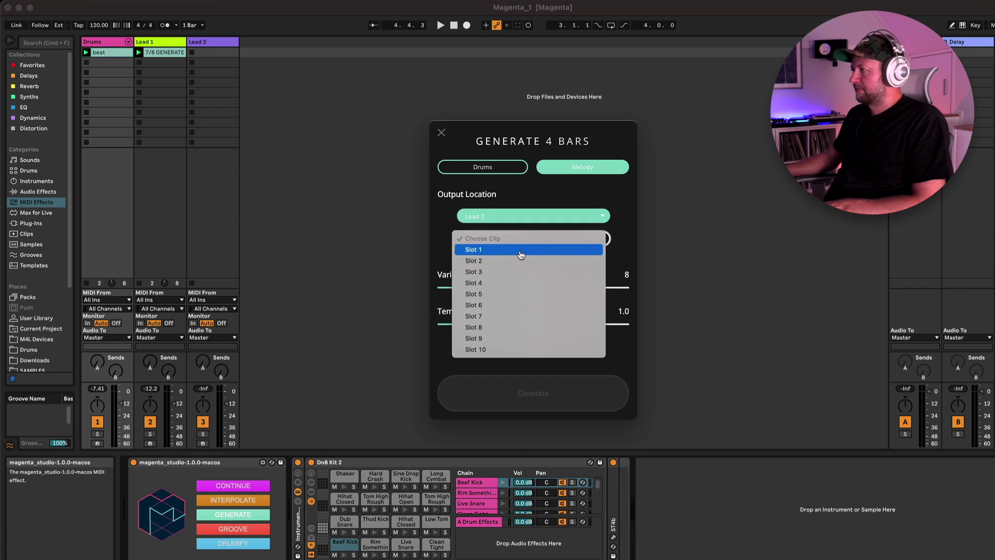
pyautogui.click(520, 251)
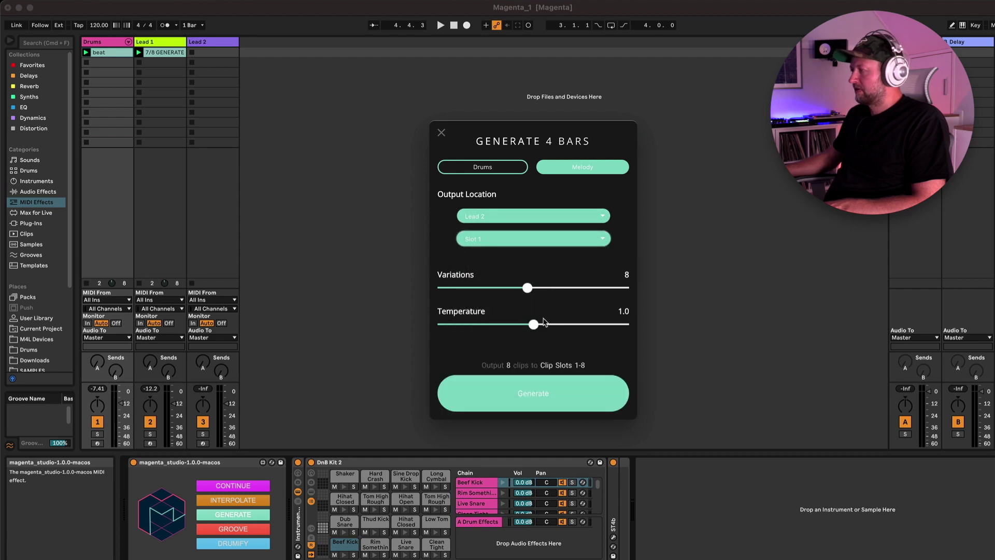
pyautogui.moveTo(533, 325); pyautogui.dragTo(542, 325)
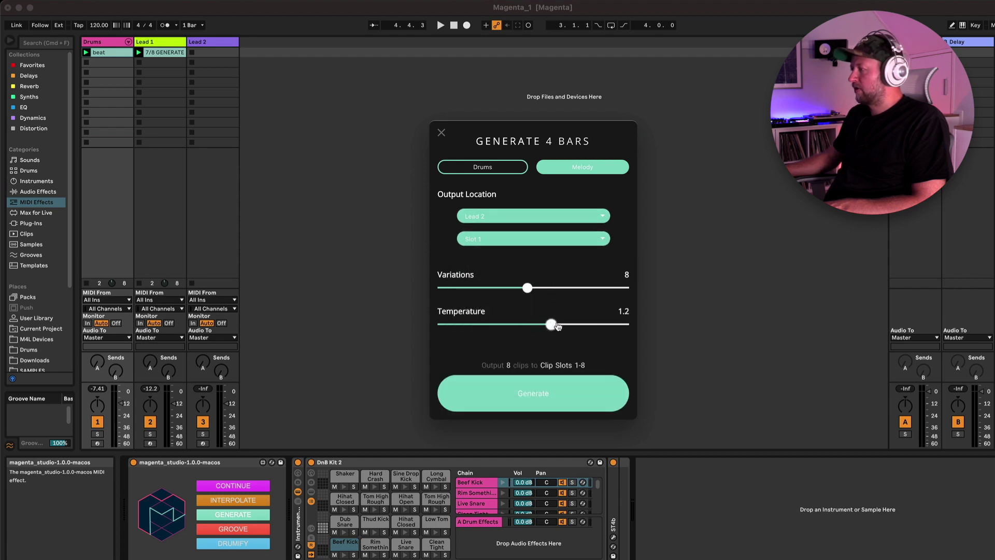
pyautogui.click(565, 389)
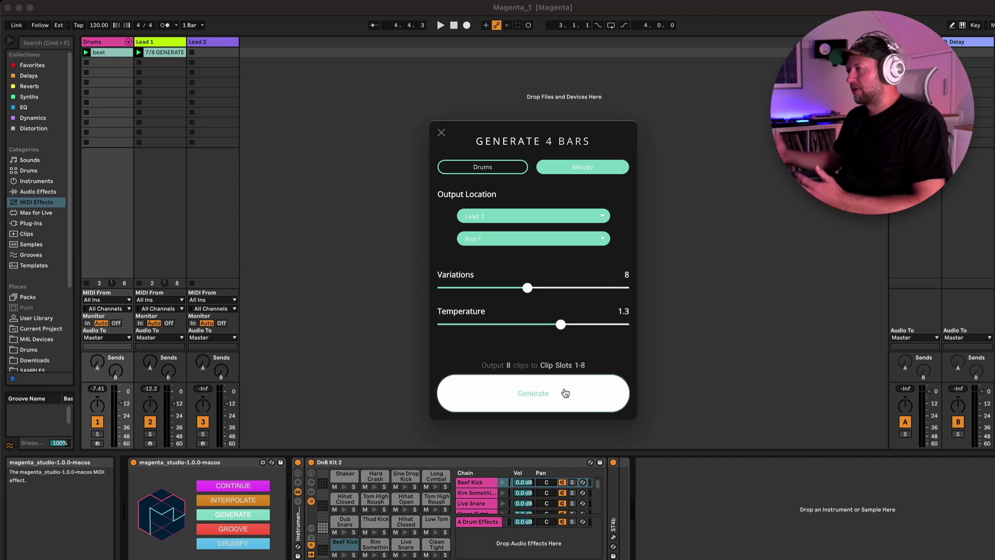
pyautogui.click(442, 133)
# Play 1/8 GENERATE on the Lead 2 track with the beat and Lead 1 melody, and view the notes of 1/8 and 2/8 GENERATE.
pyautogui.click(212, 59)
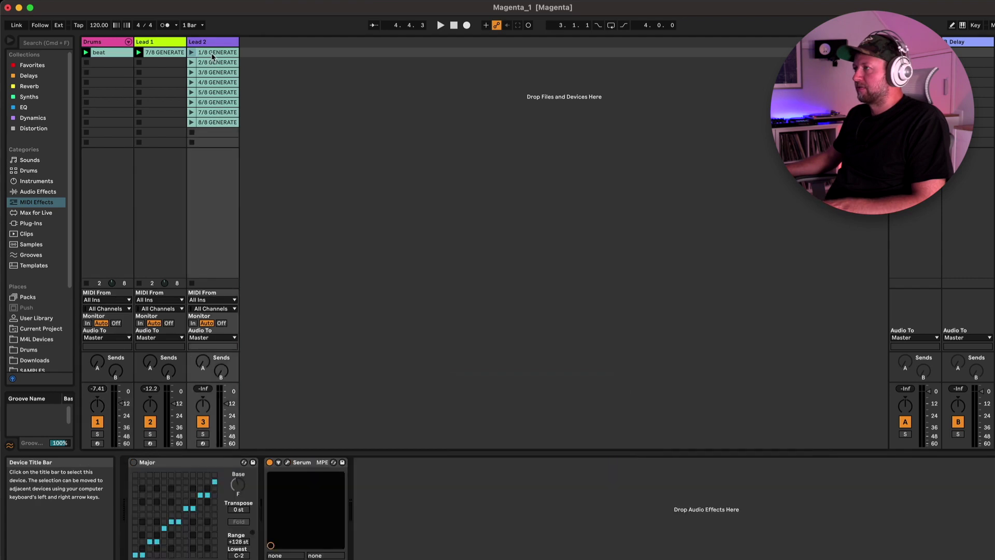
pyautogui.click(192, 53)
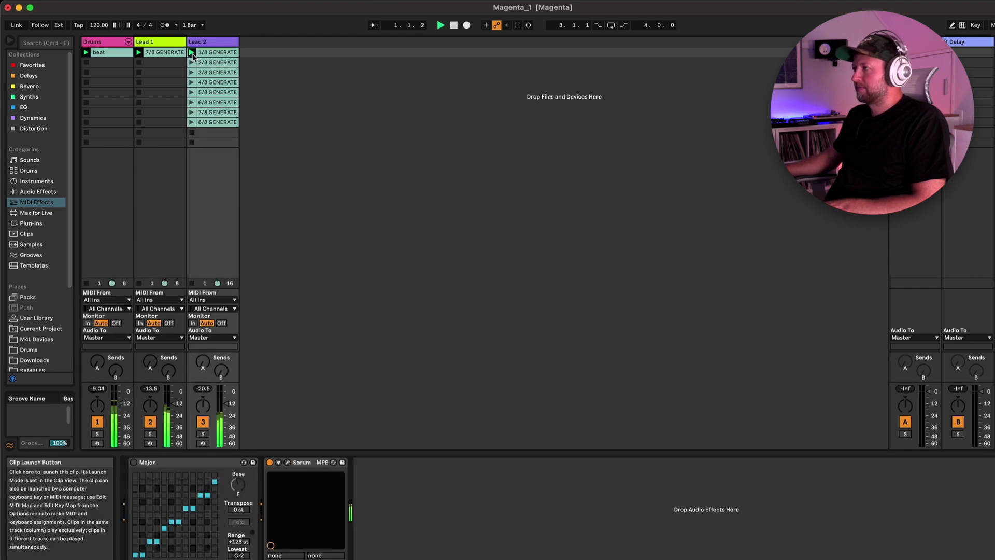
pyautogui.click(200, 54)
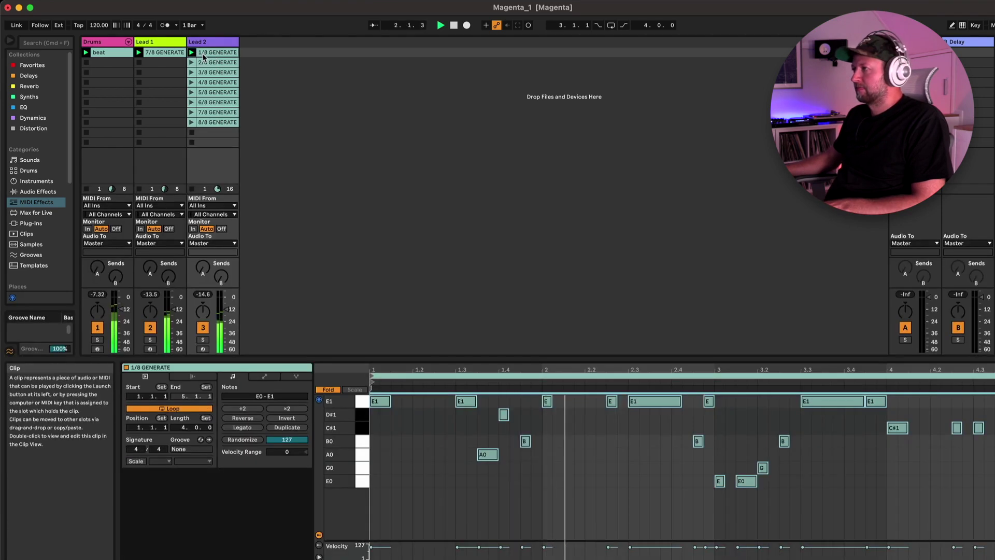
pyautogui.click(200, 63)
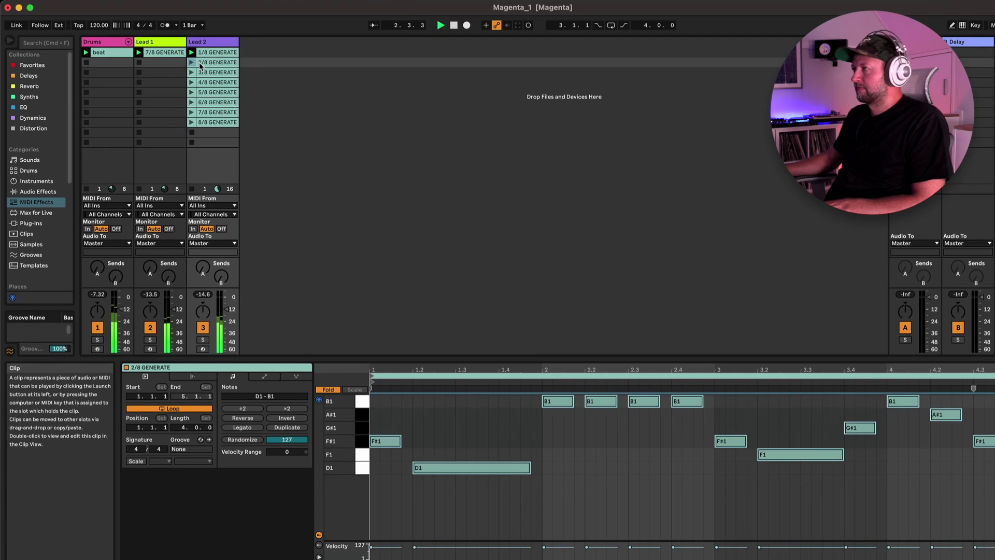
# Stop playback and enable the Major scale device on both the Lead 1 and Lead 2 tracks.
pyautogui.click(171, 44)
pyautogui.click(172, 44)
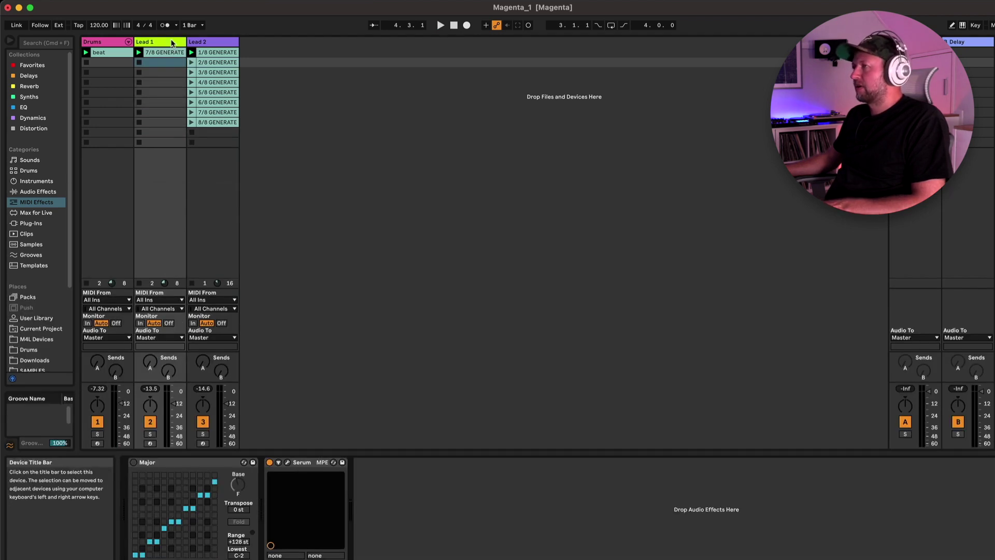
pyautogui.click(134, 462)
pyautogui.click(135, 462)
pyautogui.press('Right')
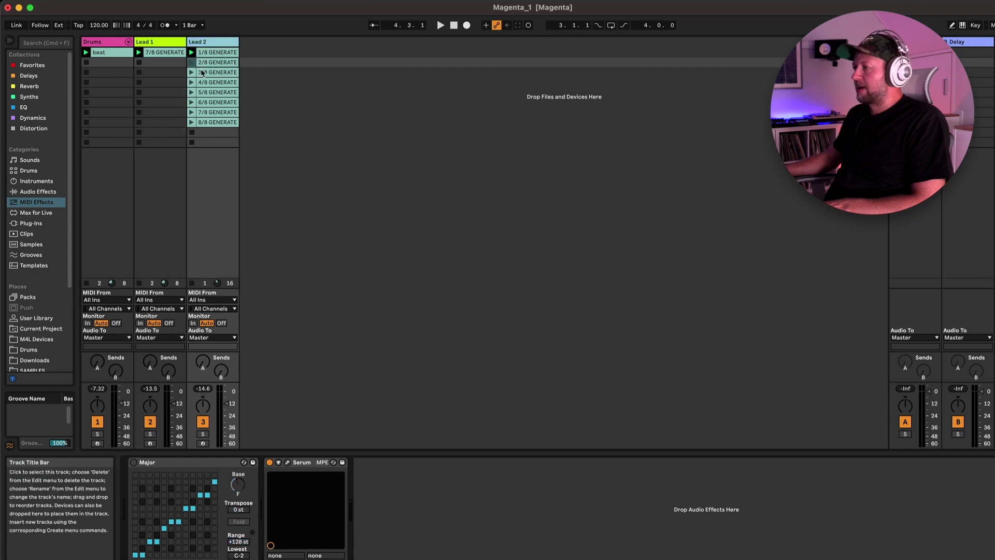
pyautogui.click(134, 462)
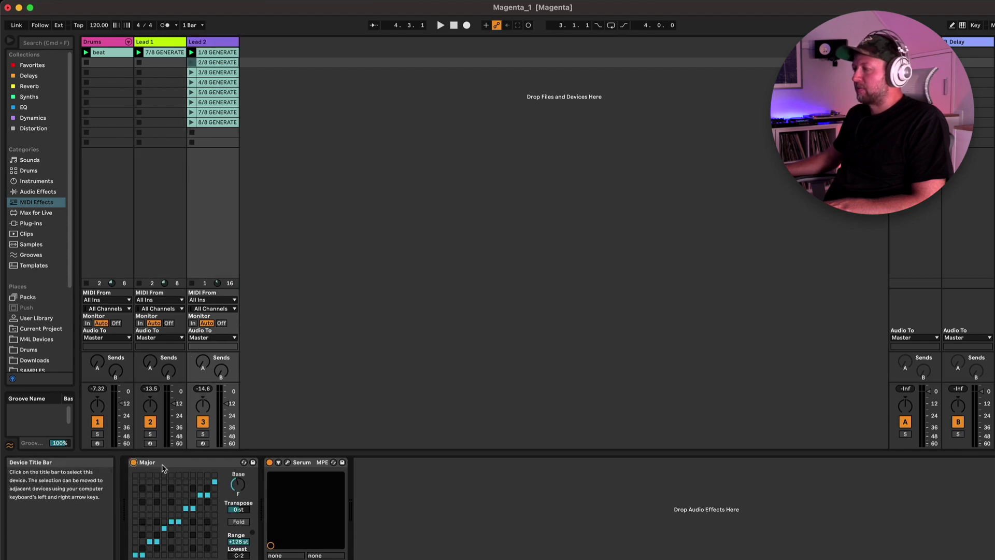
# Audition the 2/8, 3/8 and 4/8 GENERATE clips on Lead 2 against the beat and Lead 1 melody, viewing each clip's notes.
pyautogui.click(191, 62)
pyautogui.doubleClick(223, 66)
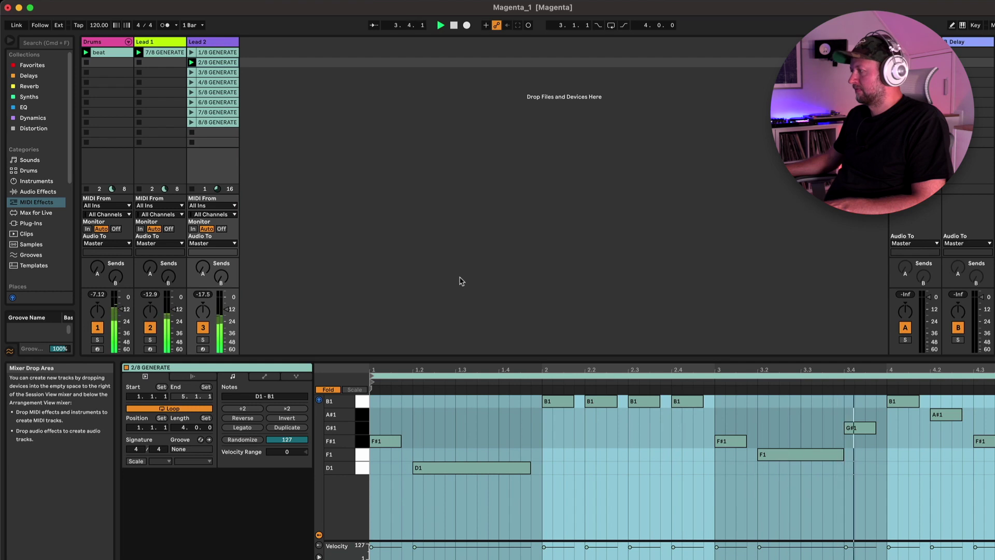
pyautogui.click(211, 73)
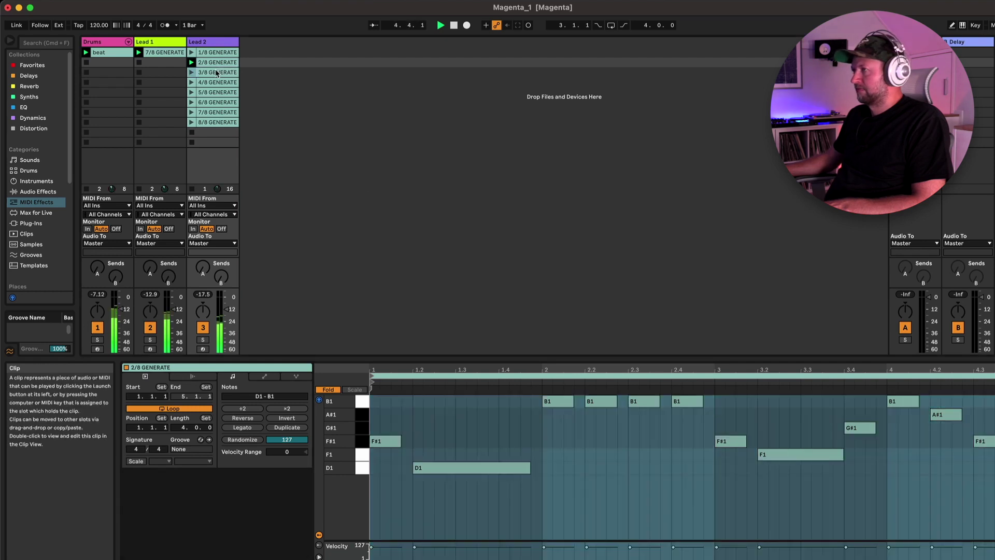
pyautogui.click(192, 72)
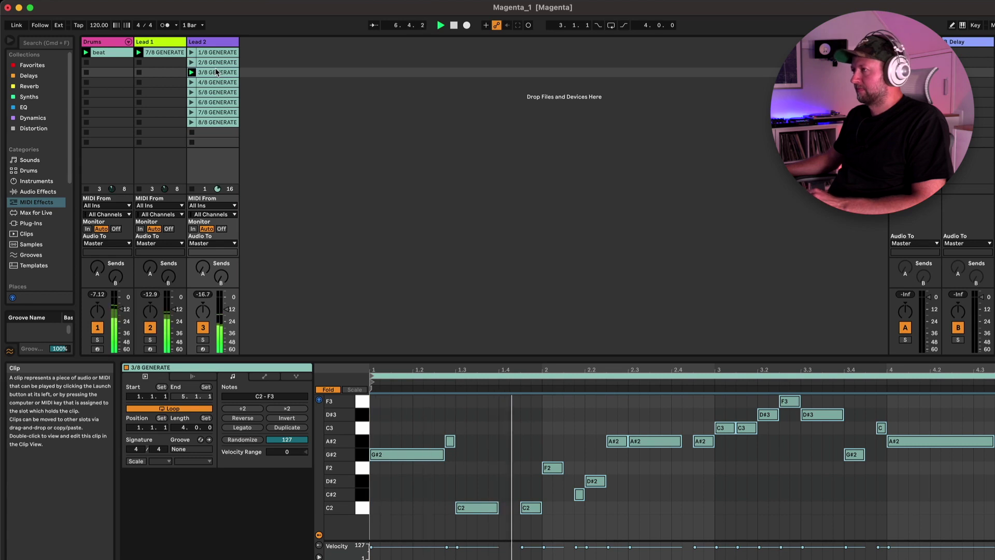
pyautogui.click(213, 83)
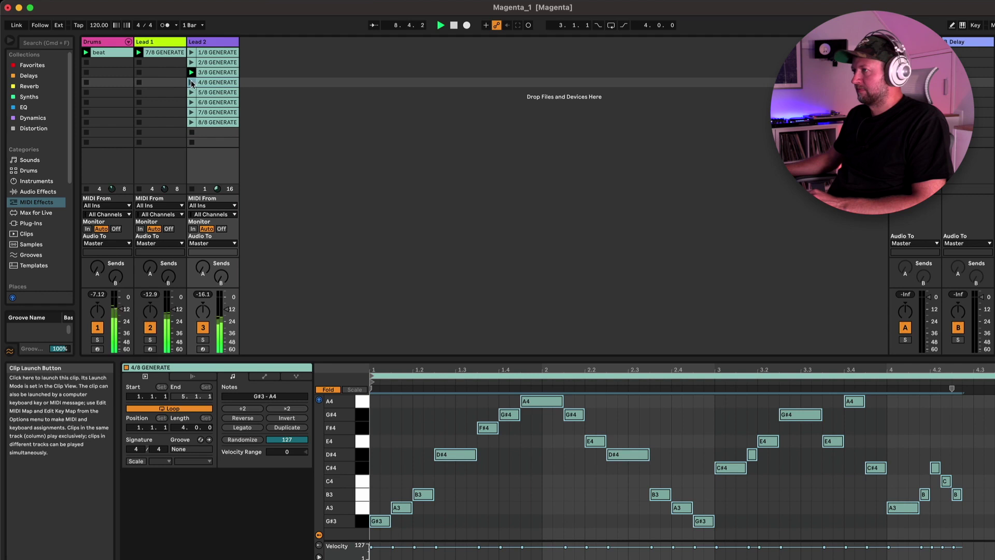
pyautogui.click(192, 83)
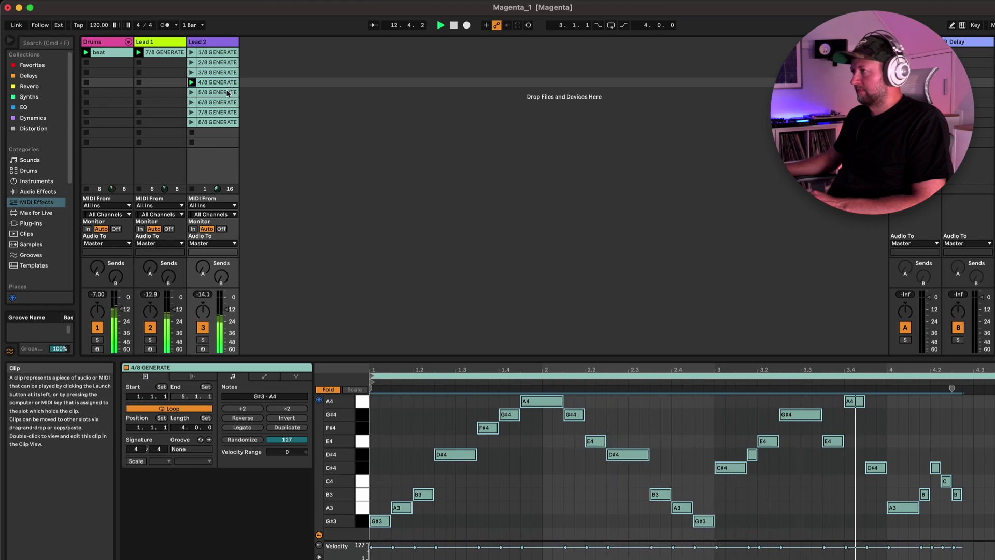
# Audition 5/8 GENERATE on Lead 2, view the notes of the 6/8, 7/8 and 8/8 GENERATE clips, and stop playback.
pyautogui.click(224, 92)
pyautogui.press('Return')
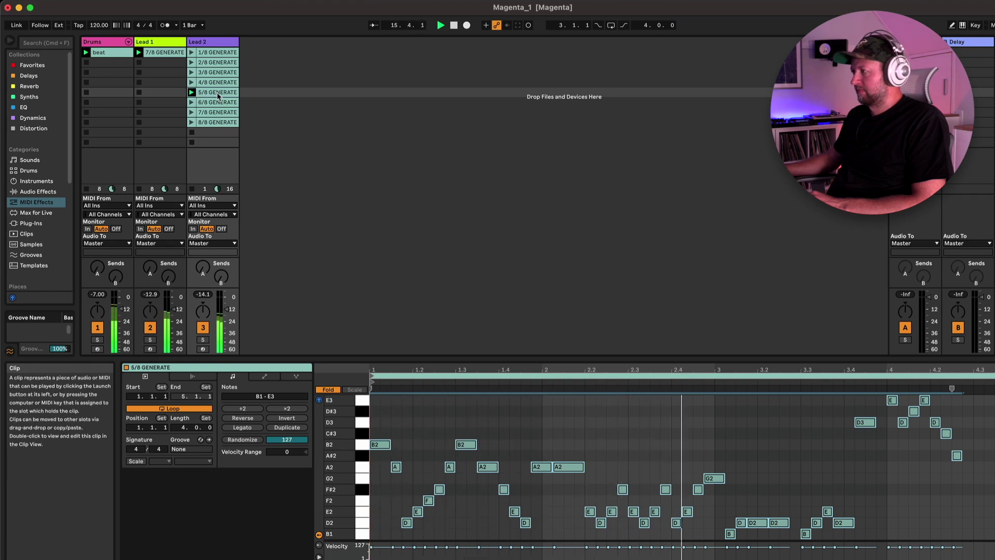
pyautogui.click(217, 105)
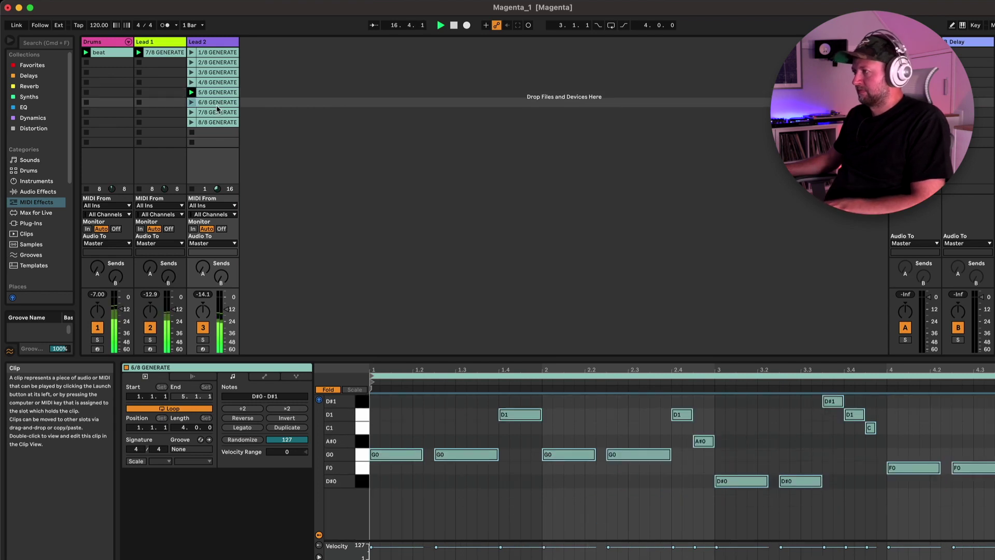
pyautogui.click(218, 113)
pyautogui.click(218, 123)
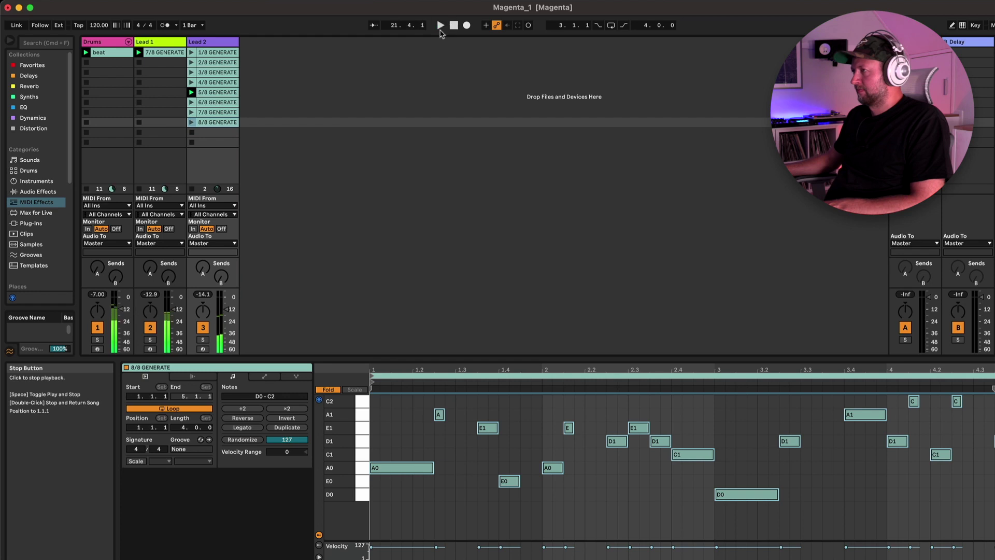
# Delete every Lead 2 clip except 5/8 GENERATE and move that clip to the track's first slot.
pyautogui.click(205, 103)
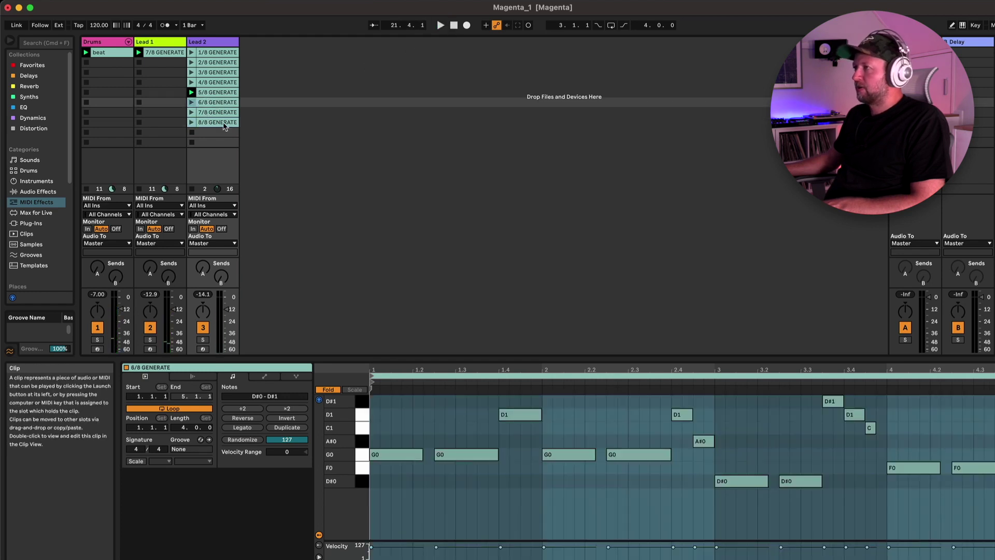
pyautogui.keyDown('shift'); pyautogui.click(224, 125); pyautogui.keyUp('shift')
pyautogui.press('Delete')
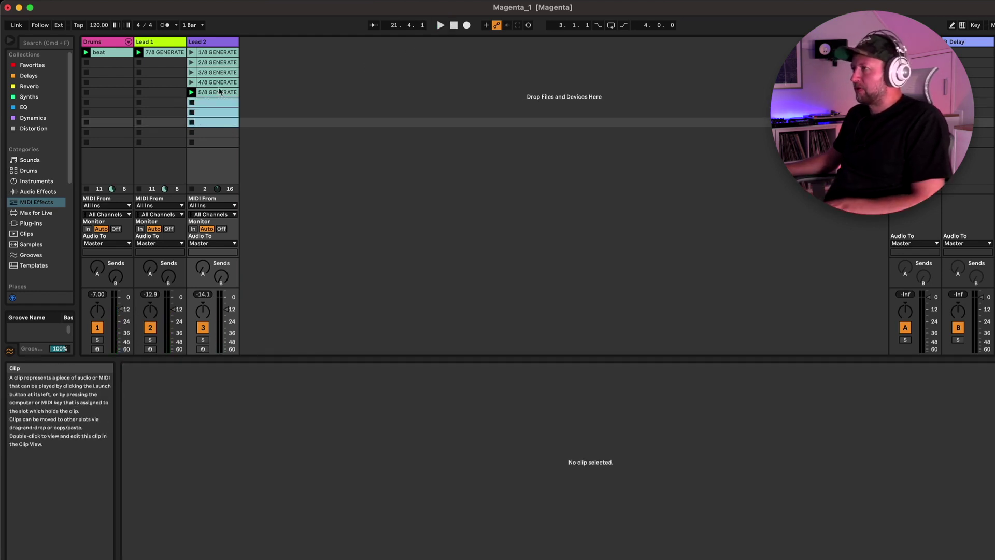
pyautogui.click(212, 52)
pyautogui.keyDown('shift'); pyautogui.click(211, 83); pyautogui.keyUp('shift')
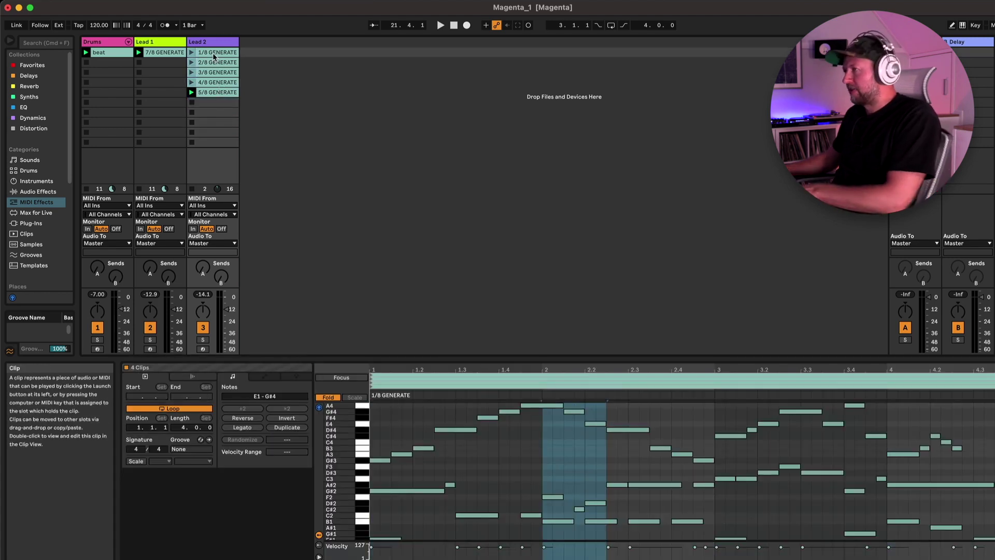
pyautogui.press('Delete')
pyautogui.moveTo(212, 92); pyautogui.dragTo(203, 55)
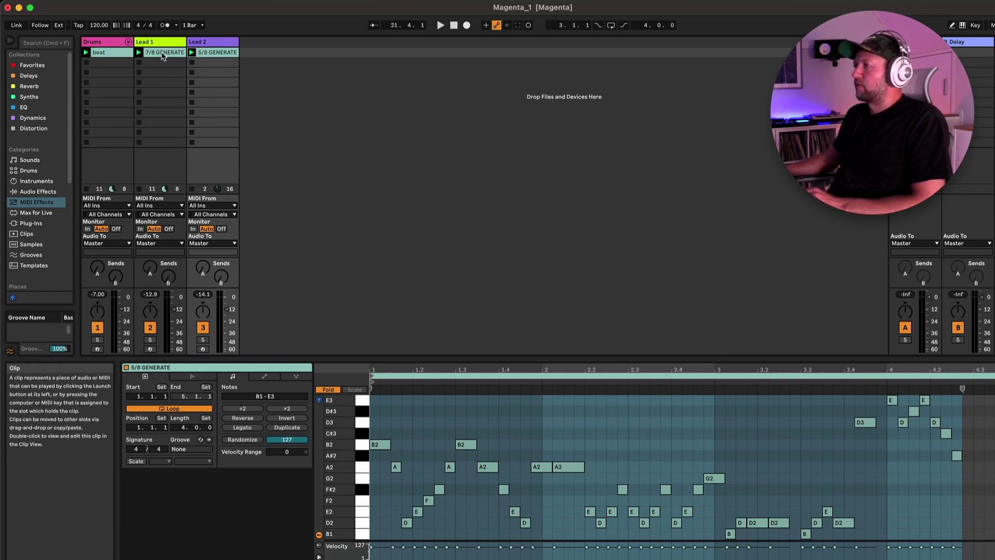
# Generate a grooved version of the Drums track's beat clip with Magenta Studio's Groove tool at temperature 1.0, and close its window.
pyautogui.press('Left')
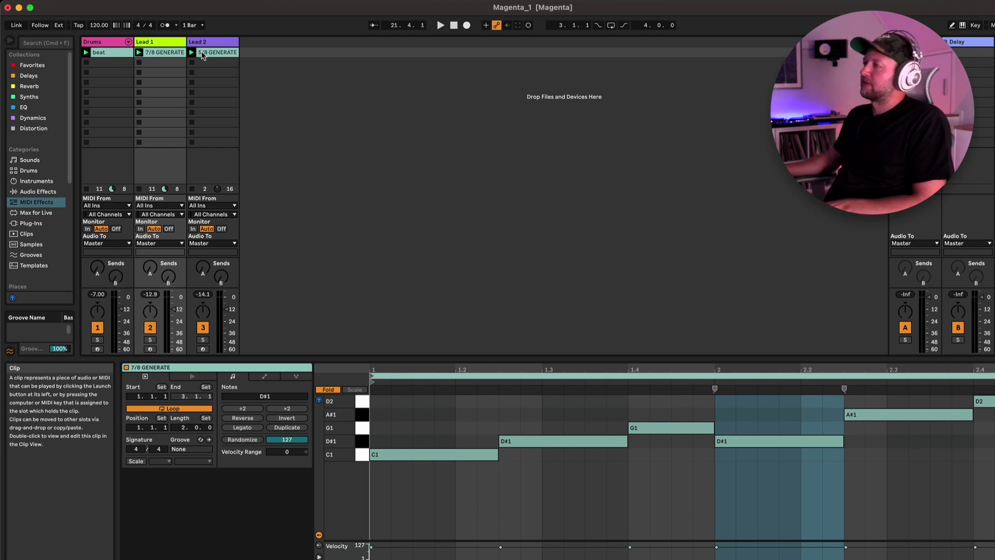
pyautogui.click(107, 44)
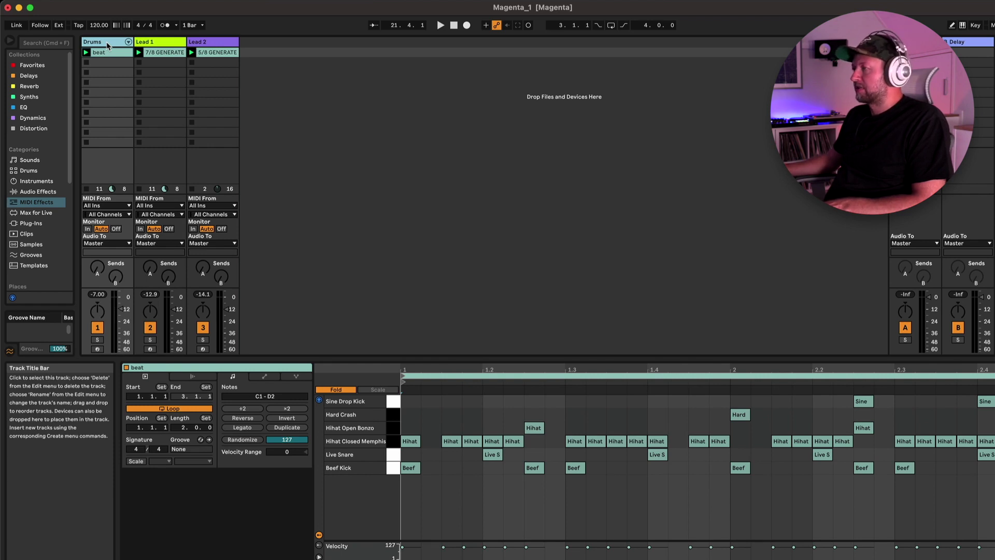
pyautogui.click(108, 44)
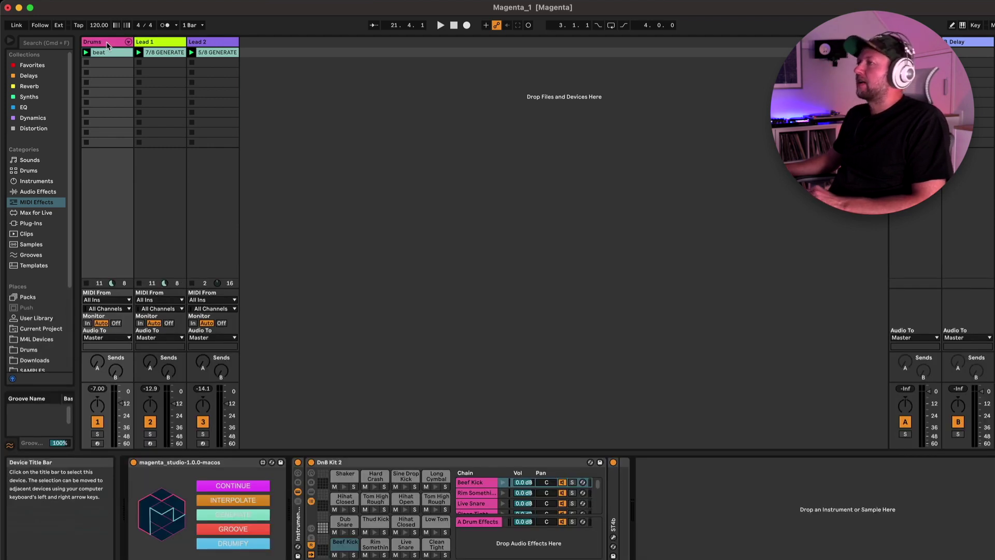
pyautogui.click(240, 528)
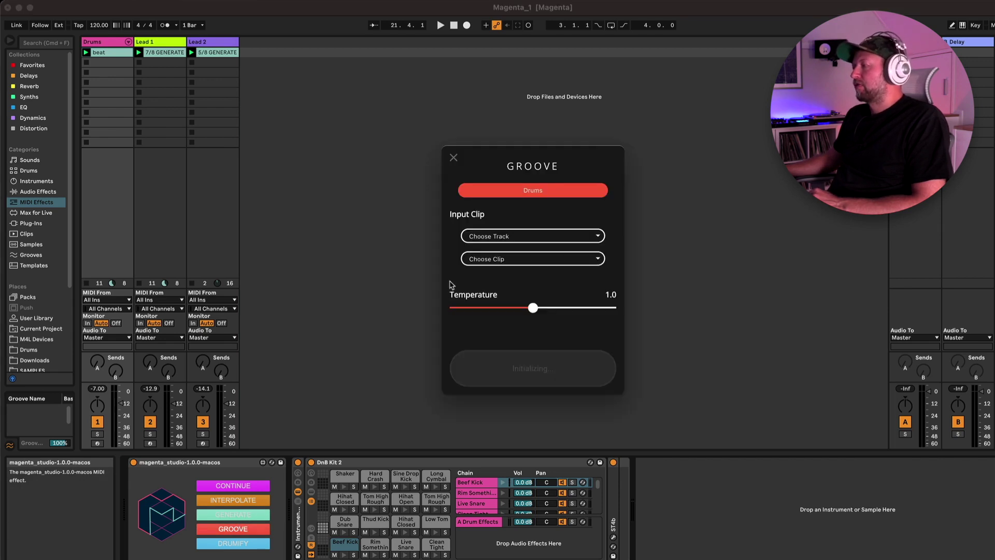
pyautogui.moveTo(494, 171); pyautogui.dragTo(398, 138)
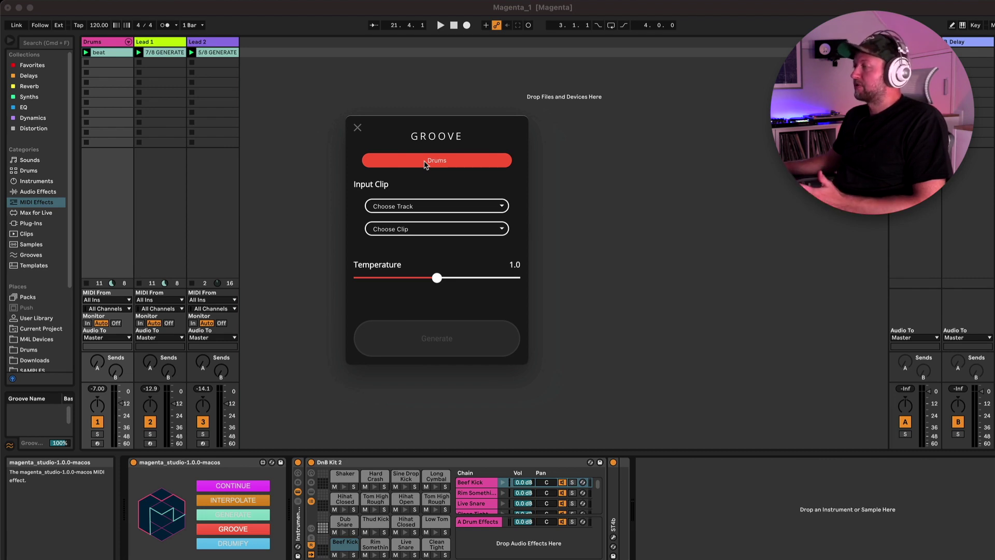
pyautogui.click(419, 210)
pyautogui.click(415, 219)
pyautogui.click(415, 232)
pyautogui.click(415, 240)
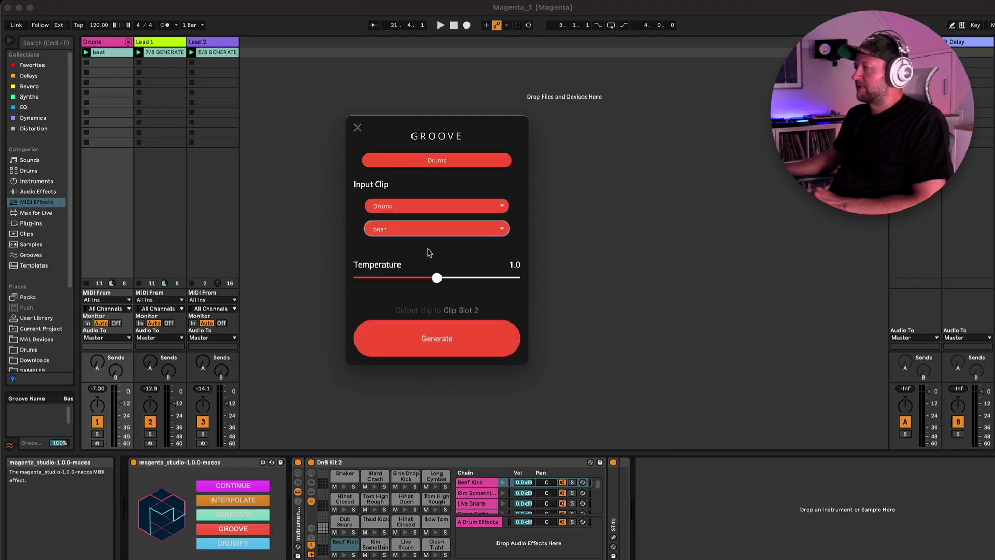
pyautogui.click(441, 346)
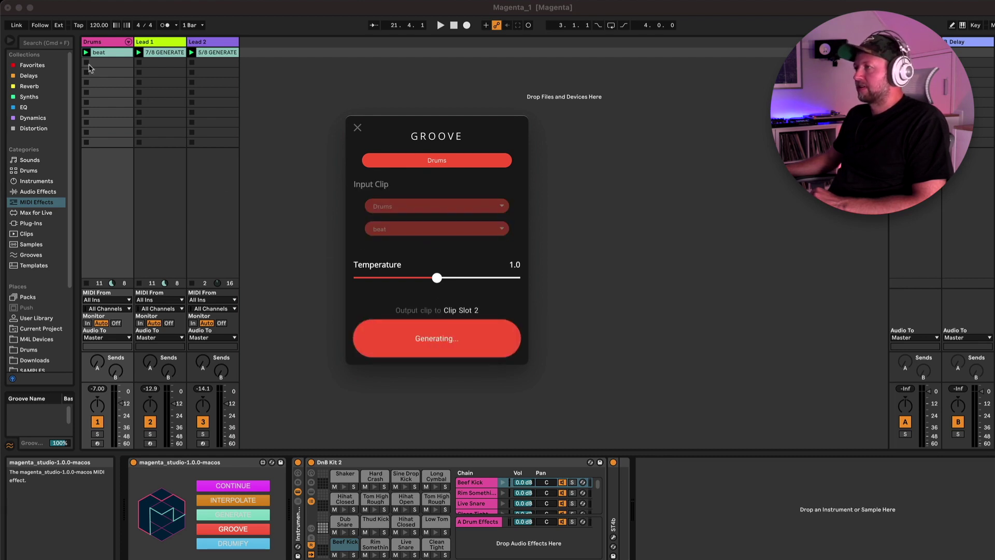
pyautogui.click(358, 128)
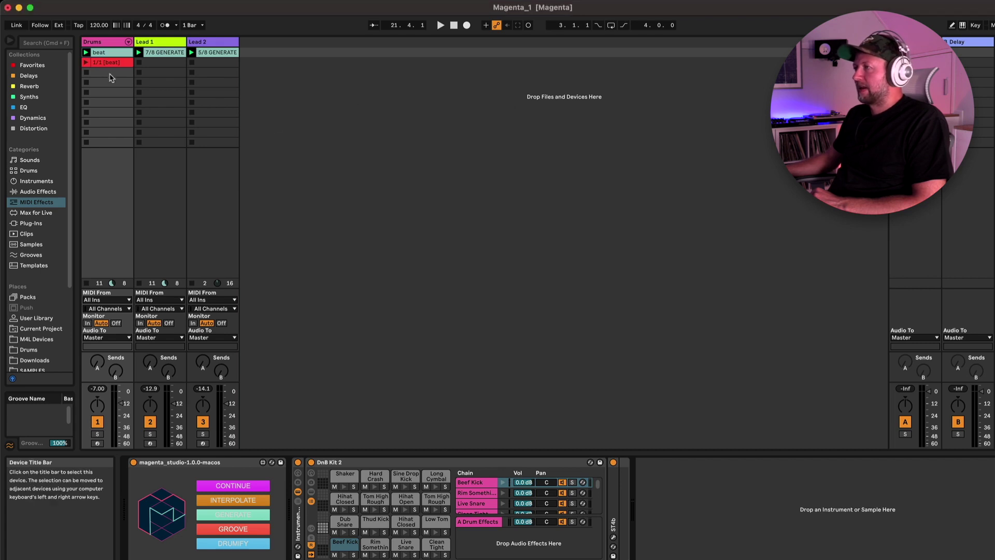
# Compare the timing and velocities of the 1/1 [beat] clip with the original beat clip, selecting its first kick and closed hi-hat notes.
pyautogui.doubleClick(115, 66)
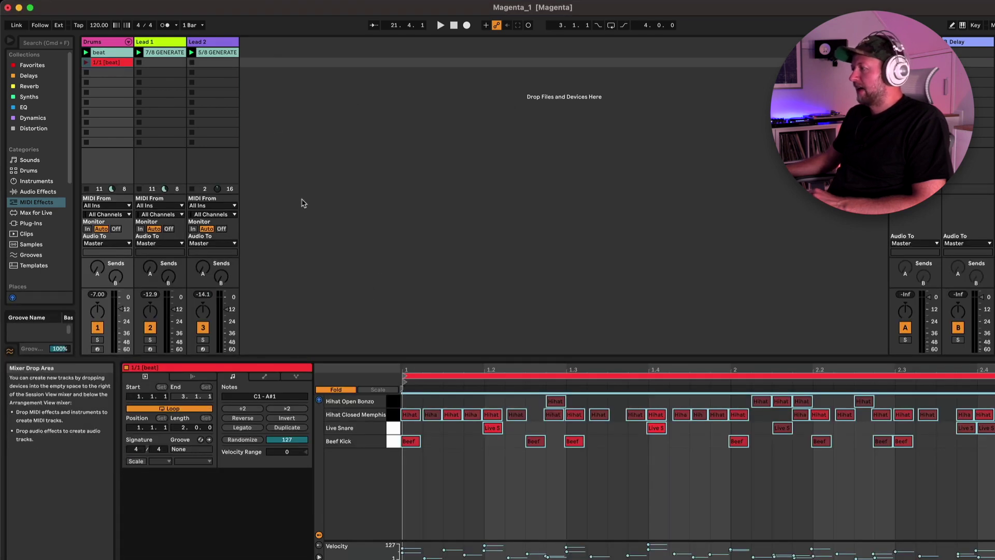
pyautogui.press('Up')
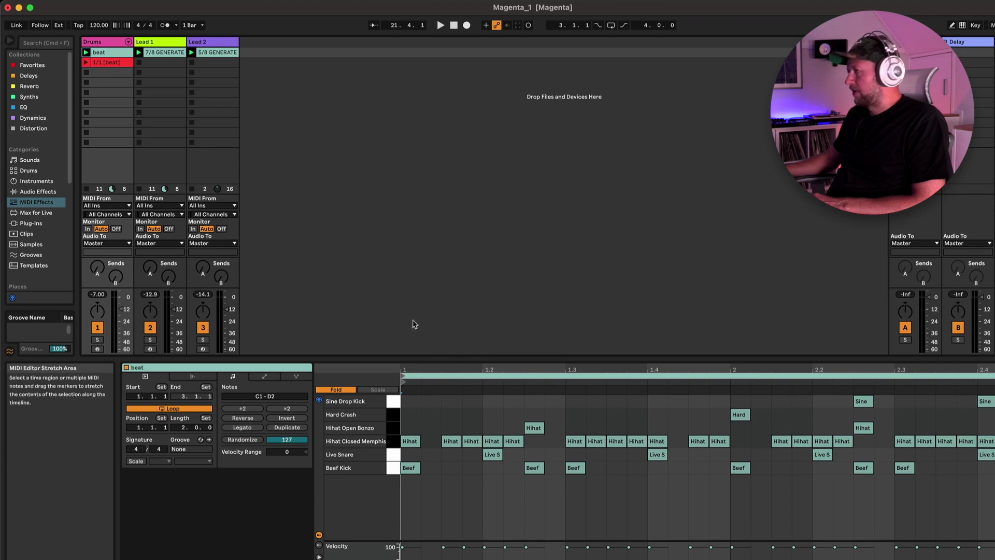
pyautogui.click(115, 63)
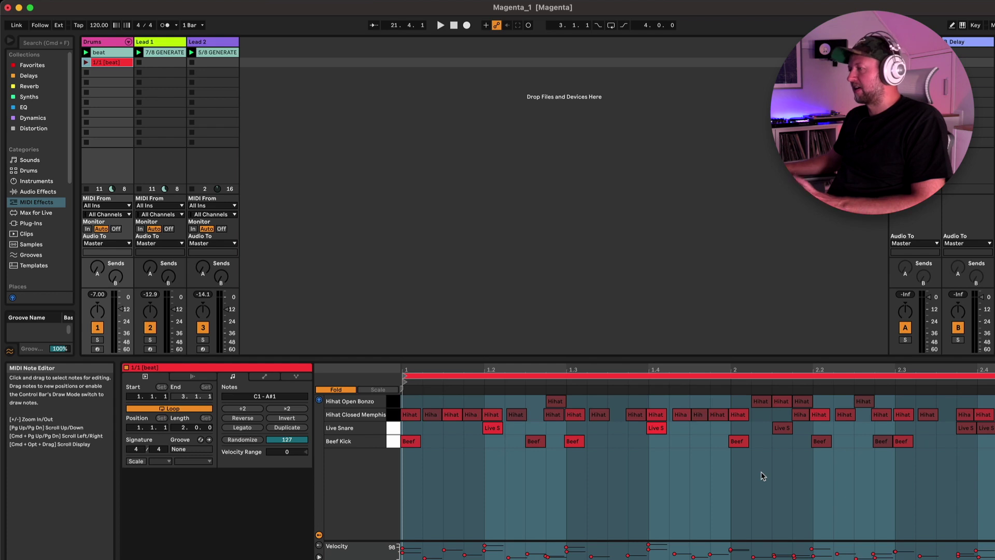
pyautogui.moveTo(414, 463); pyautogui.dragTo(412, 416)
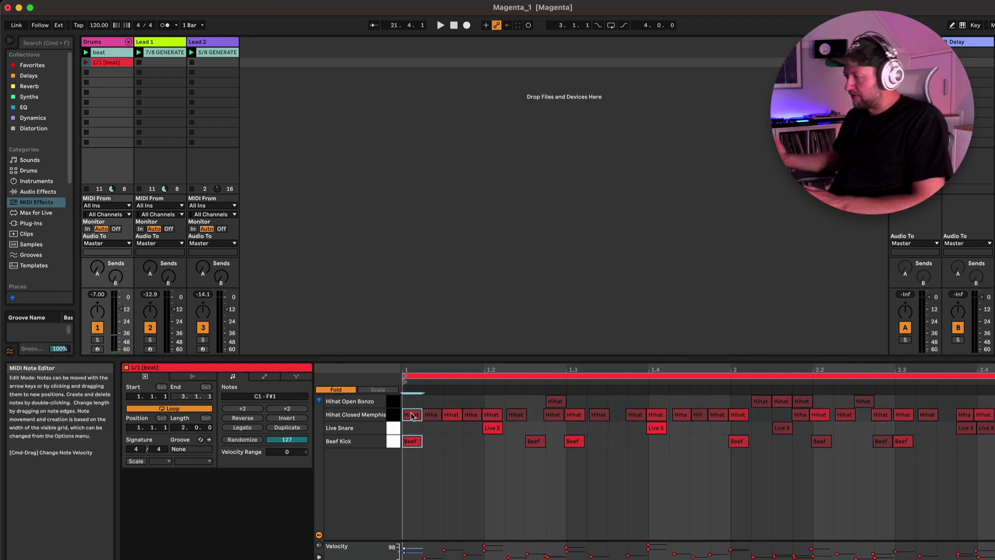
# Play the 1/1 [beat] clip with both melodies, stop playback, and select the snare note at beat 2.4.
pyautogui.click(86, 63)
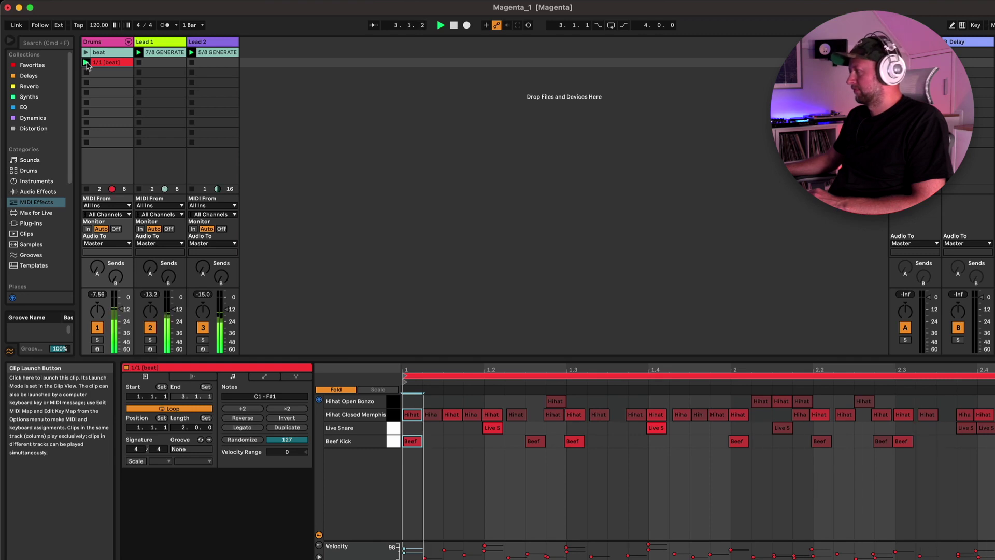
pyautogui.click(86, 63)
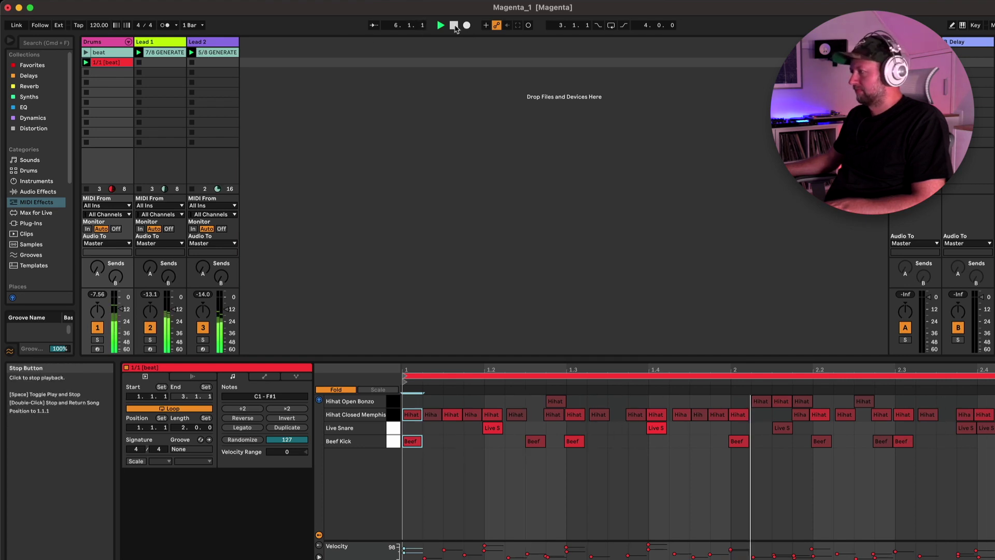
pyautogui.click(454, 25)
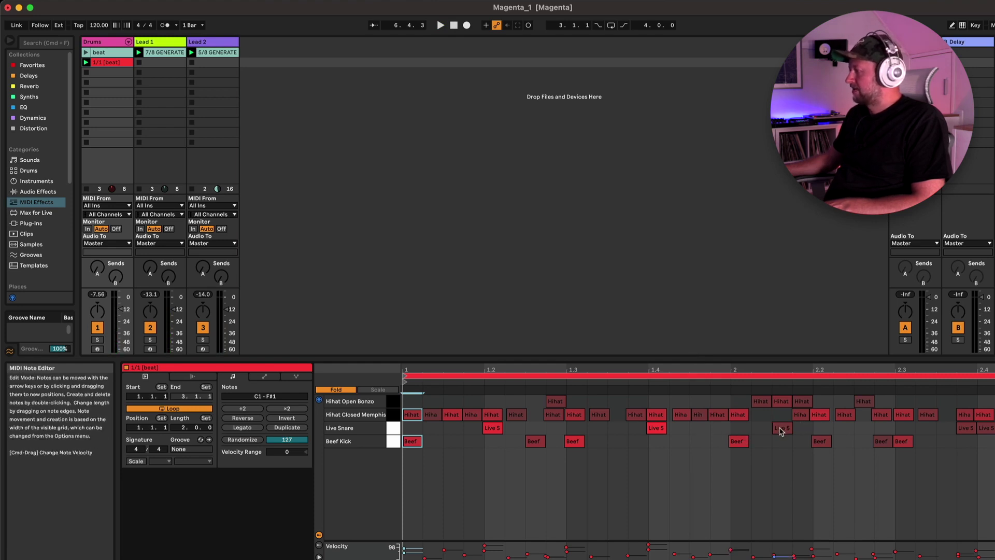
pyautogui.click(983, 429)
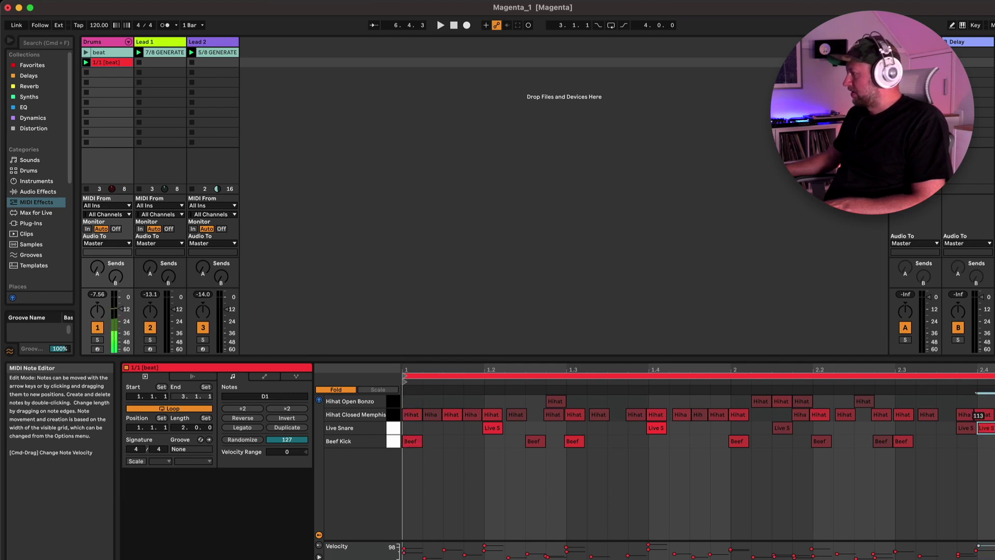
# Add a Live Snare note at beat 2.2 in the 1/1 [beat] clip.
pyautogui.moveTo(961, 429); pyautogui.dragTo(828, 434)
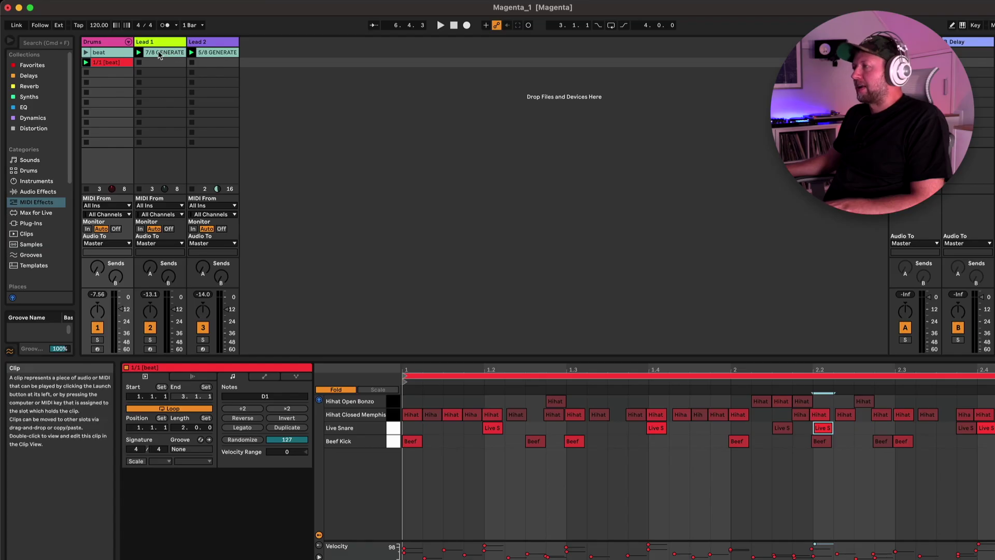
# Open Magenta Studio's Interpolate tool from the Drums track, set it to Melody and choose Lead 1 as the input track.
pyautogui.click(110, 43)
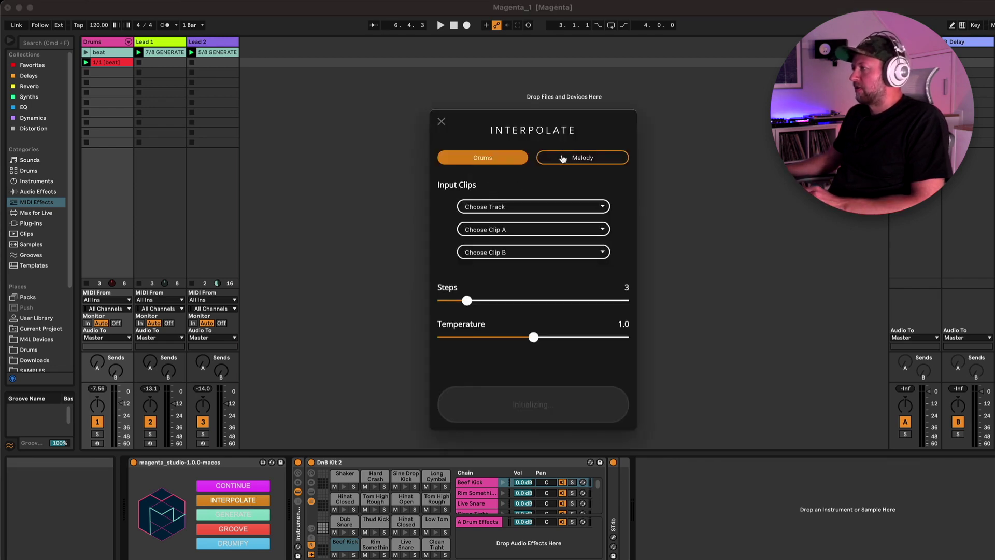
pyautogui.click(570, 159)
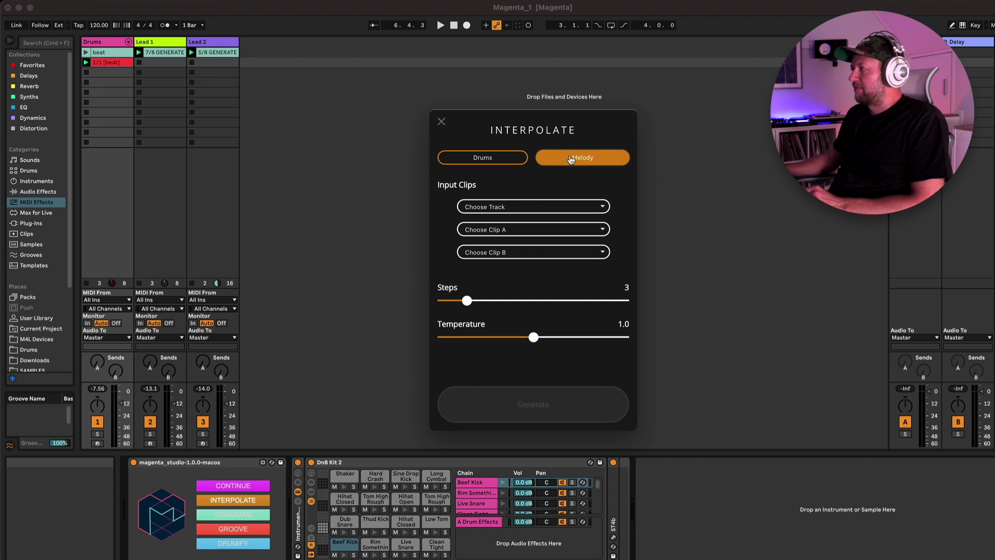
pyautogui.click(499, 208)
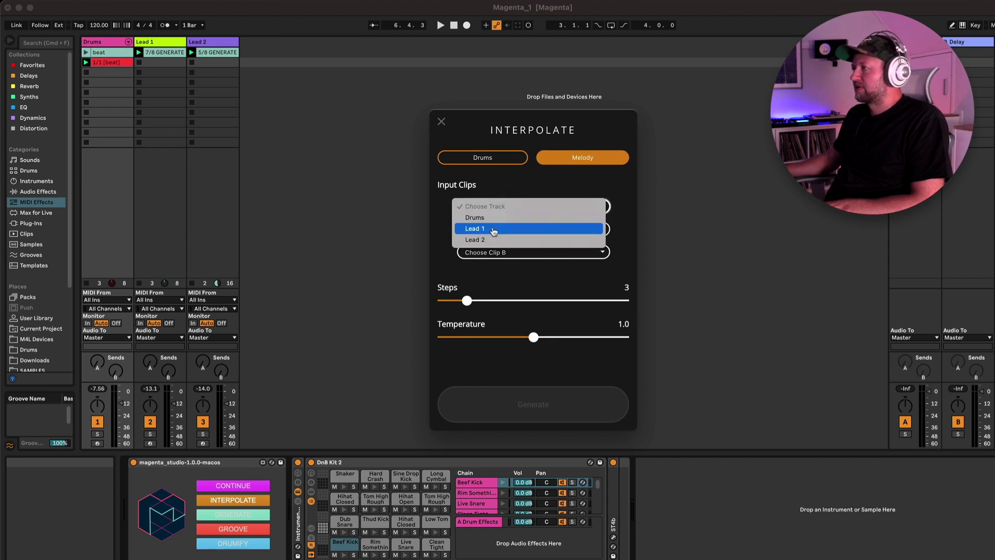
pyautogui.click(494, 229)
# Copy the 5/8 GENERATE clip from Lead 2 into Lead 1's second slot and return to the Interpolate window.
pyautogui.click(214, 55)
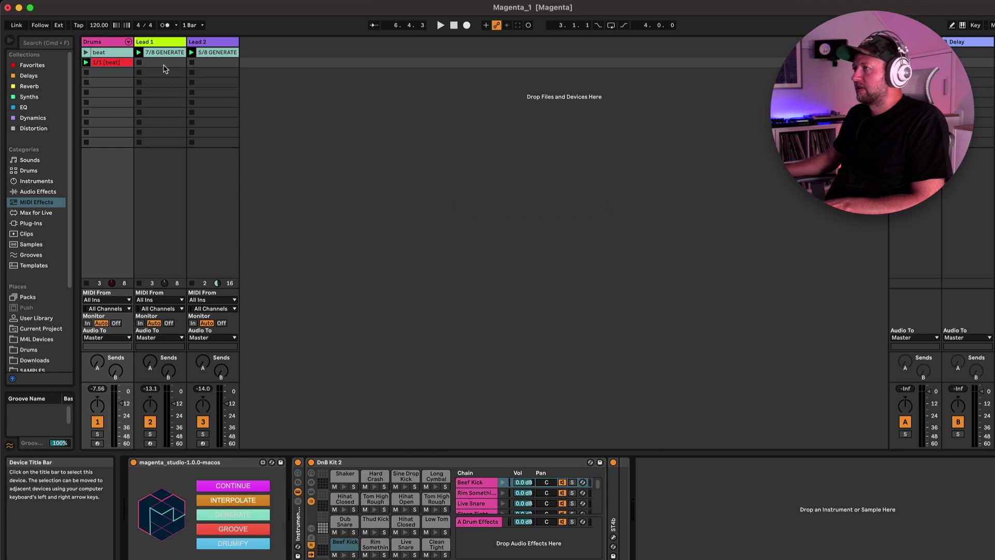
pyautogui.moveTo(210, 54); pyautogui.dragTo(162, 63)
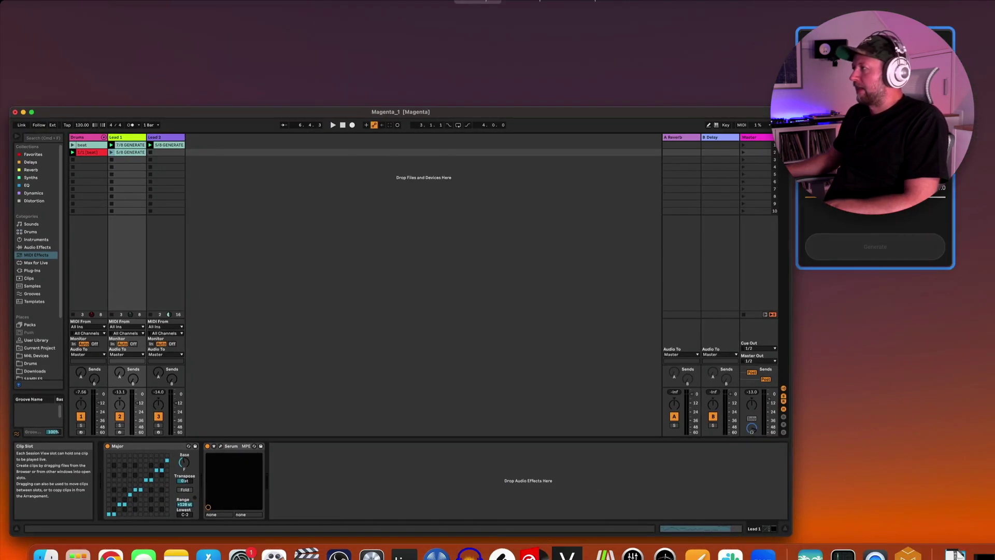
pyautogui.moveTo(849, 120); pyautogui.dragTo(378, 280)
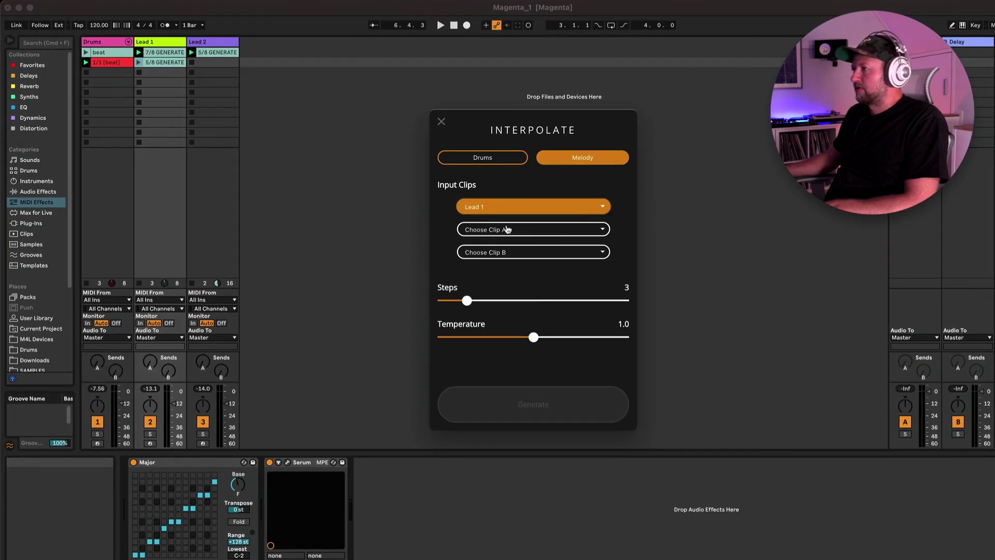
# Interpolate from 7/8 GENERATE to 5/8 GENERATE in 4 steps at temperature 1.0, generate the clips and close the tool.
pyautogui.click(508, 230)
pyautogui.click(507, 239)
pyautogui.click(509, 251)
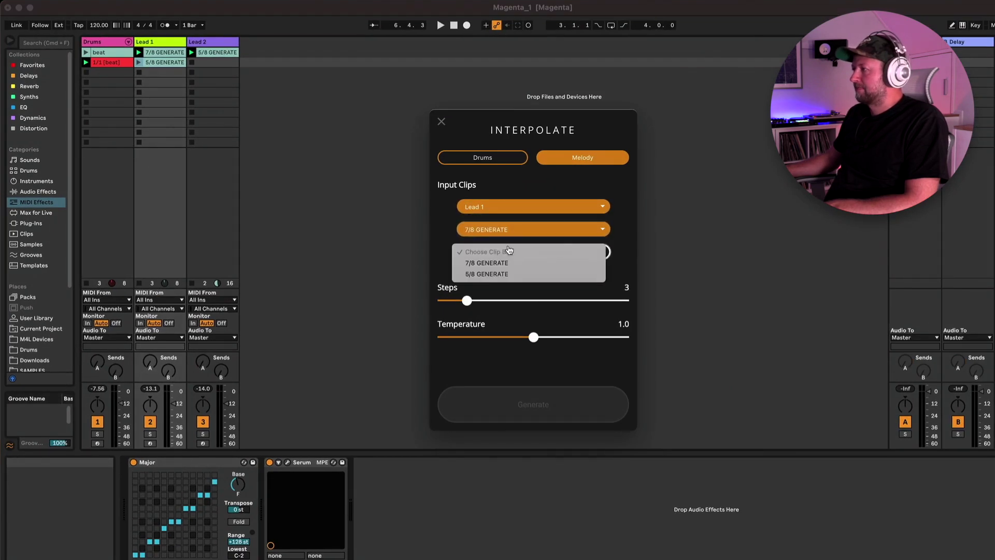
pyautogui.click(497, 273)
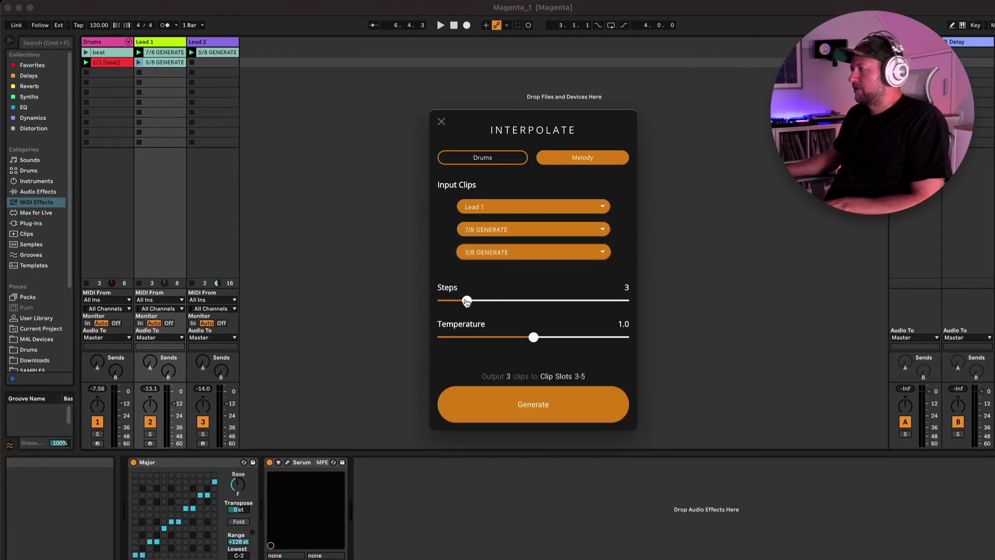
pyautogui.moveTo(468, 304); pyautogui.dragTo(476, 303)
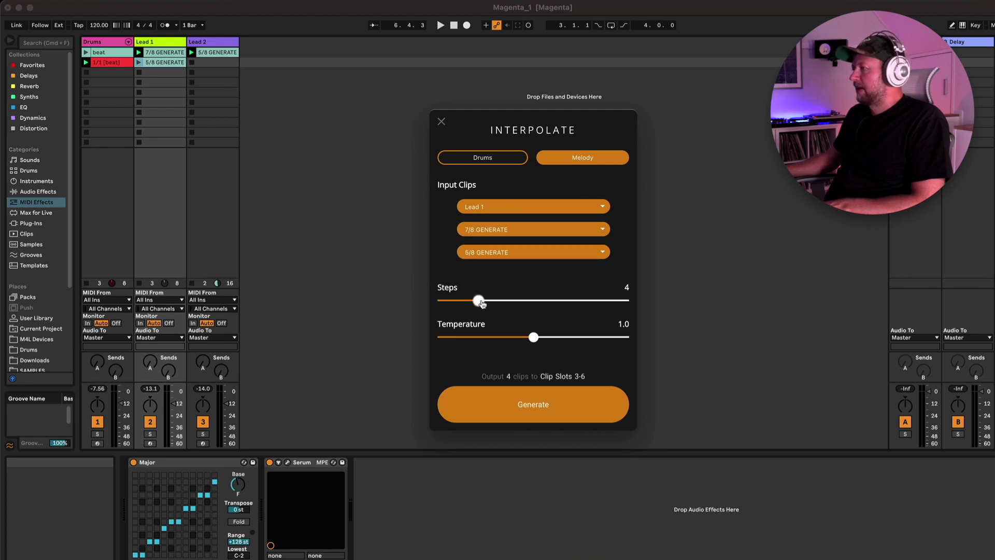
pyautogui.click(536, 406)
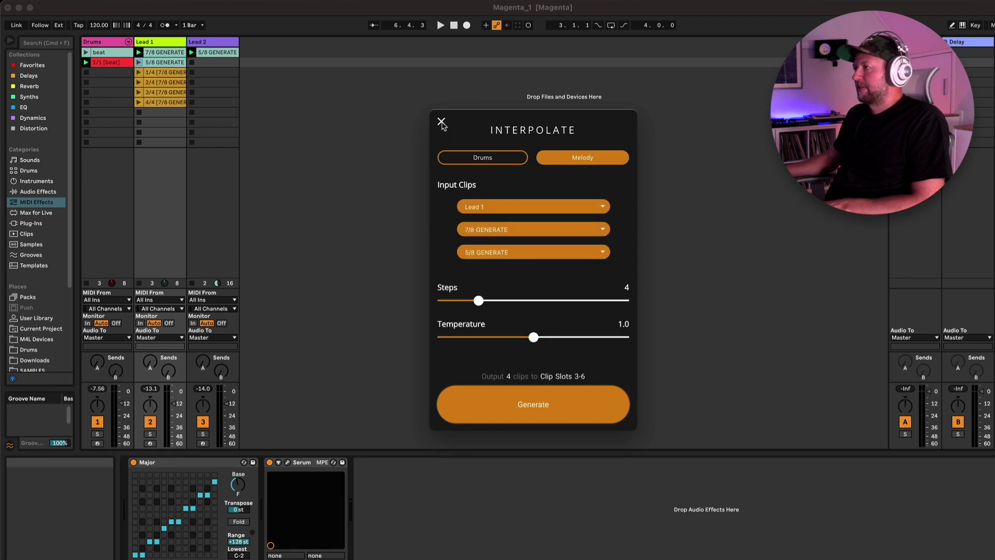
pyautogui.click(442, 124)
# Examine the notes of the four interpolated clips on Lead 1, going through them in order twice.
pyautogui.click(166, 72)
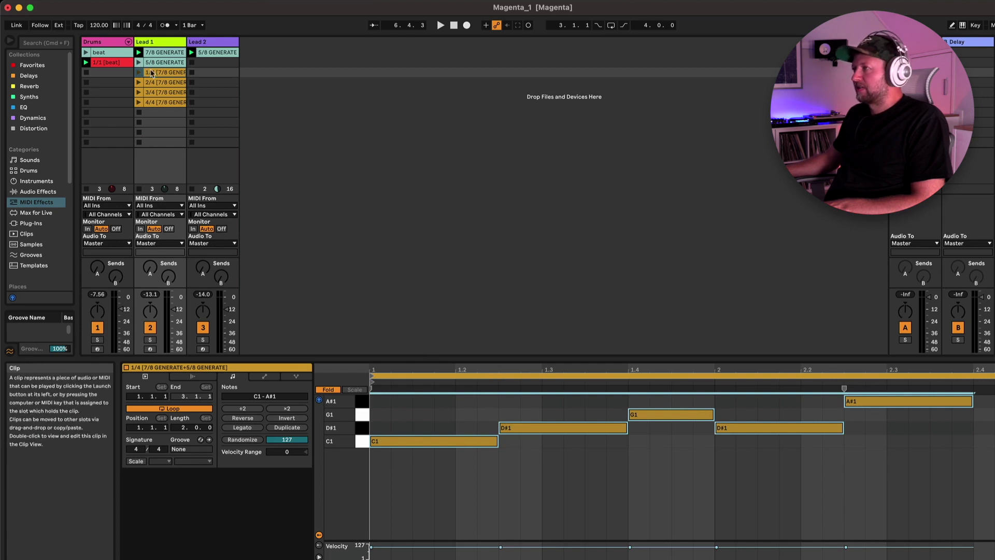
pyautogui.click(163, 82)
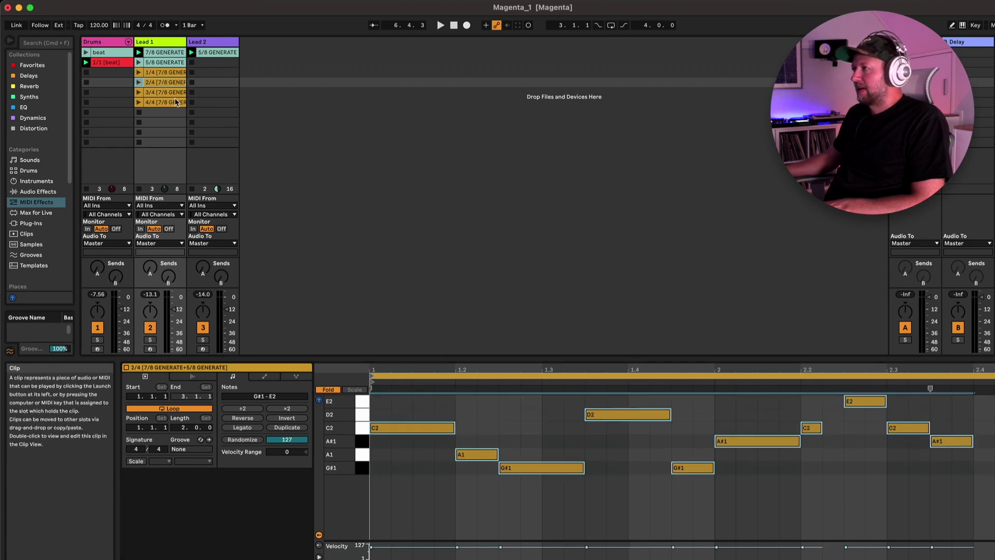
pyautogui.click(177, 93)
pyautogui.click(174, 103)
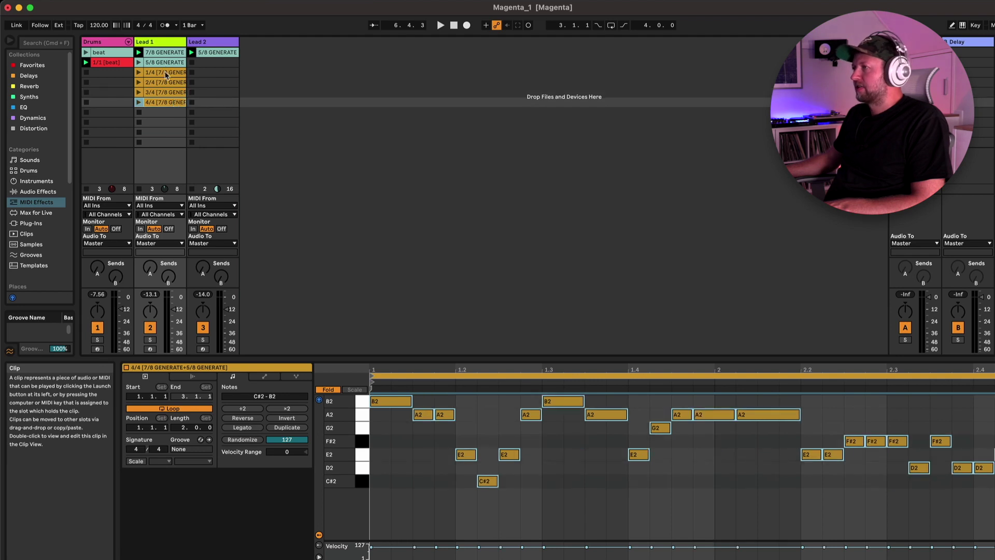
pyautogui.click(166, 75)
pyautogui.click(166, 83)
pyautogui.click(169, 93)
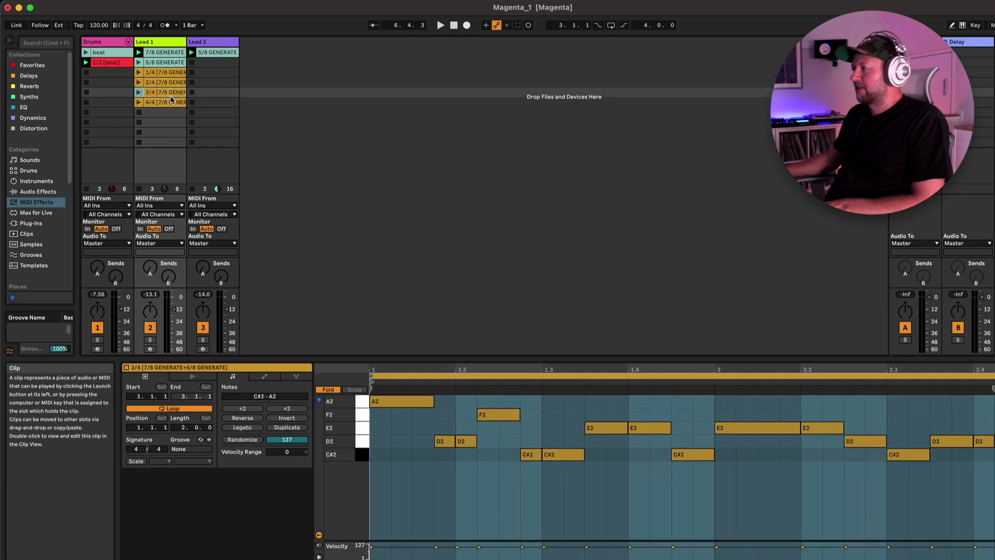
pyautogui.click(176, 104)
# Compare the 7/8 GENERATE and 5/8 GENERATE source clips with the 4/4 interpolated clip on Lead 1, and play the 4/4 clip.
pyautogui.click(173, 53)
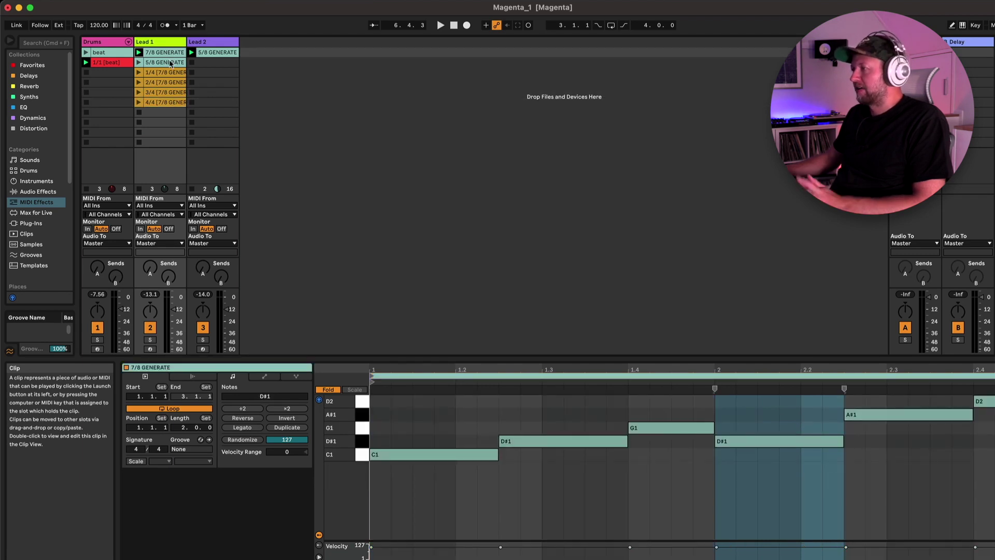
pyautogui.click(170, 62)
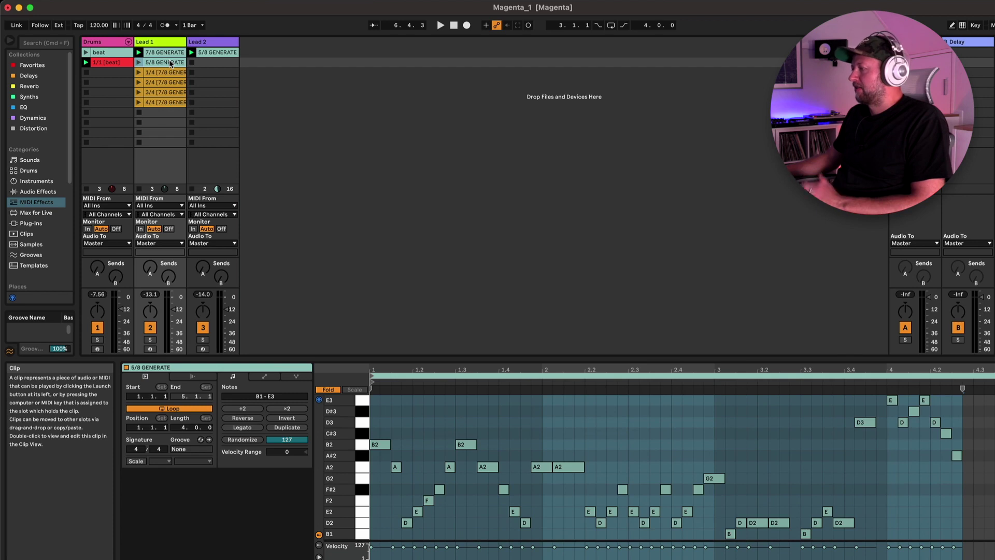
pyautogui.click(173, 102)
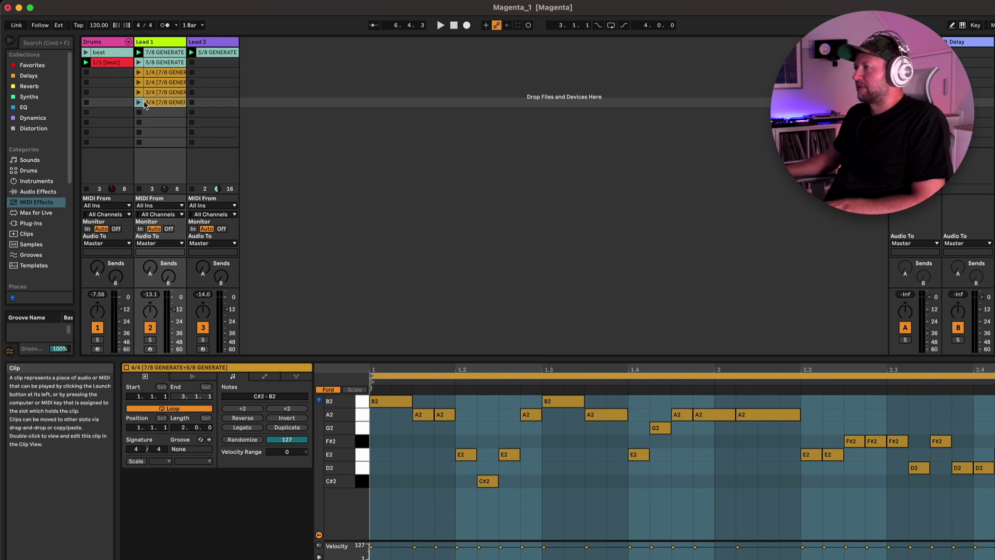
pyautogui.click(139, 102)
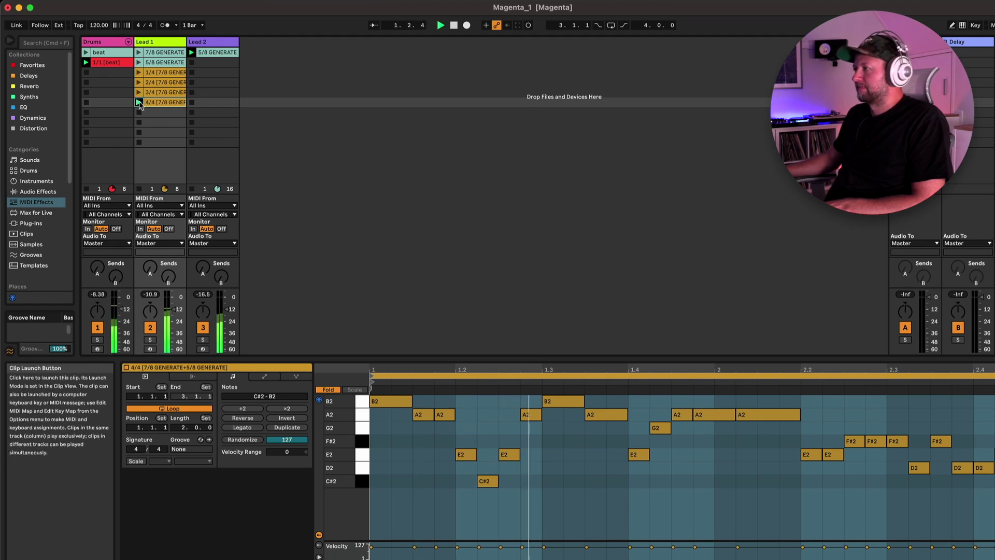
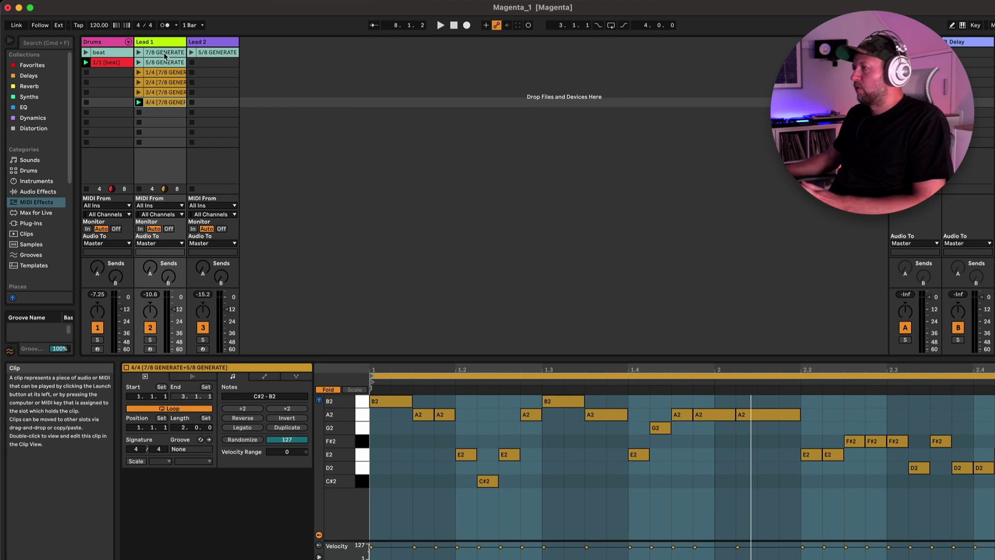
# Move the 3/4 interpolated clip from Lead 1 to the fifth slot of Lead 2.
pyautogui.click(162, 93)
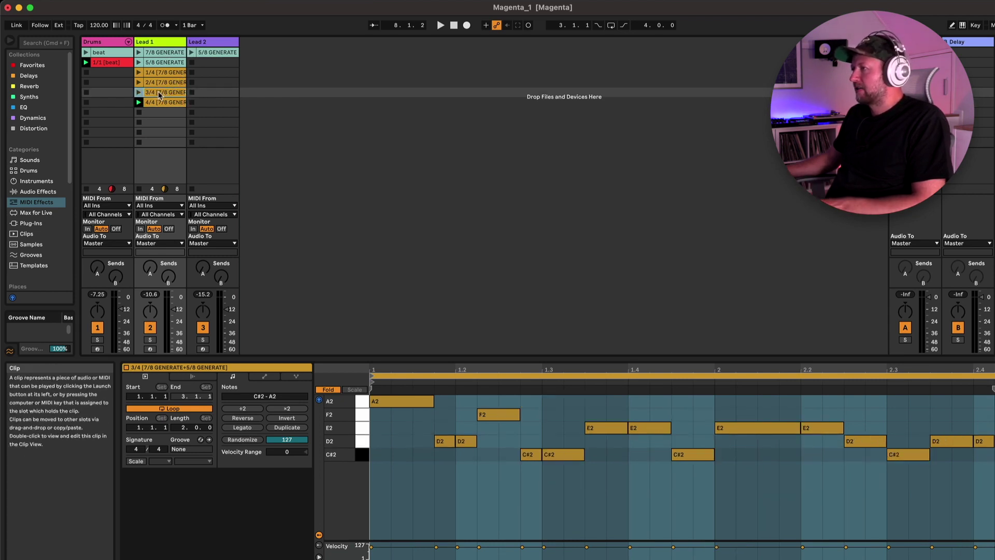
pyautogui.moveTo(159, 95); pyautogui.dragTo(216, 93)
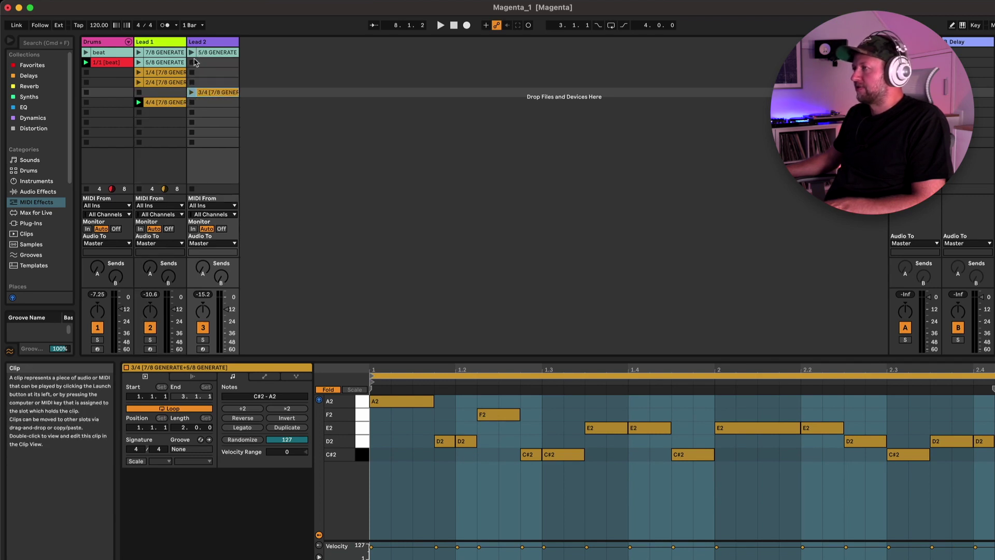
# Audition the 2/4 interpolated clip and 7/8 GENERATE on Lead 1 in turn against the 3/4 clip on Lead 2, and stop playback.
pyautogui.click(155, 66)
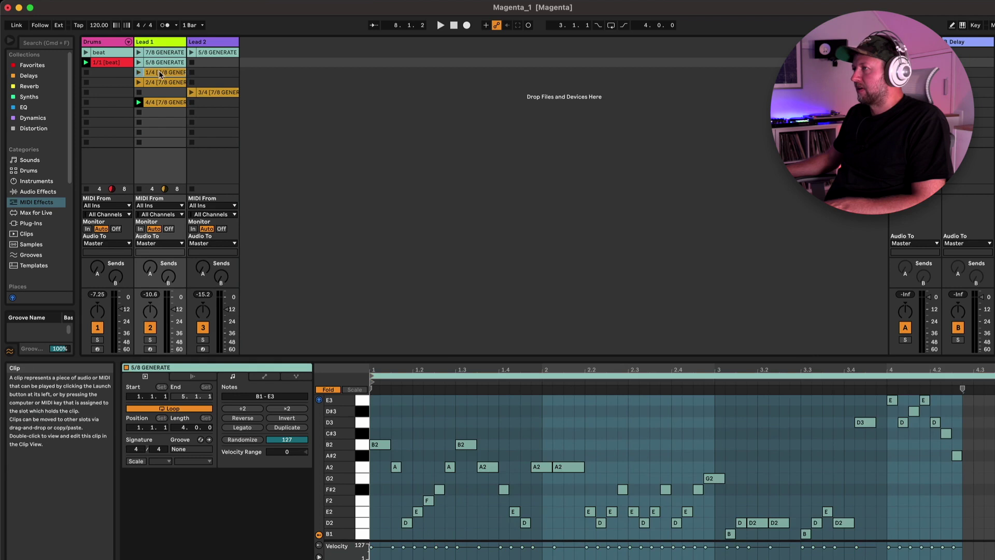
pyautogui.click(160, 74)
pyautogui.click(163, 83)
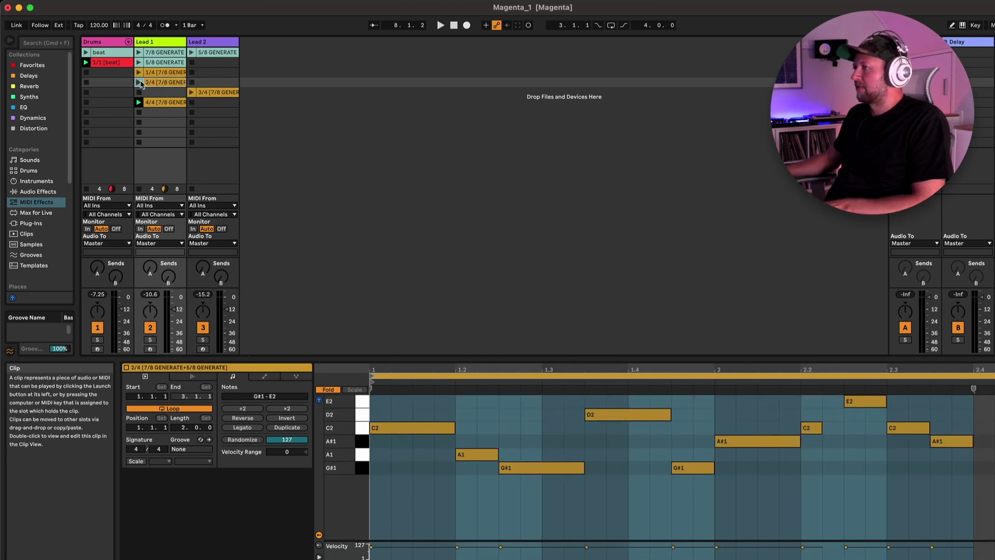
pyautogui.click(139, 83)
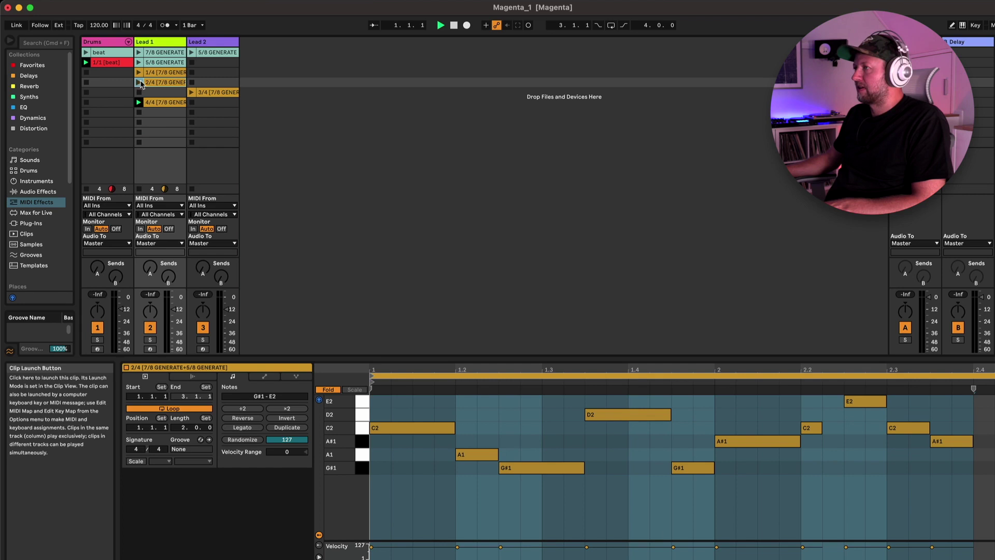
pyautogui.click(191, 92)
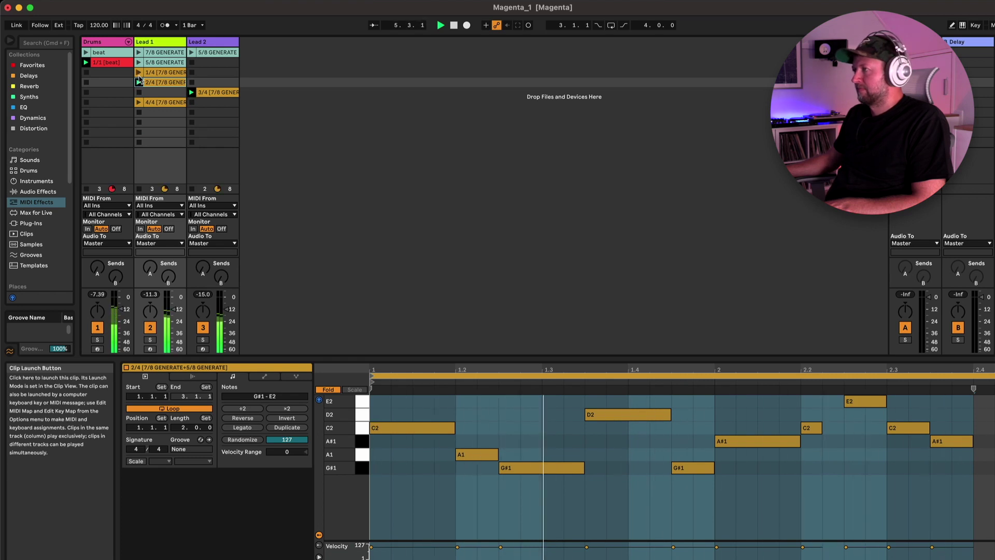
pyautogui.click(139, 53)
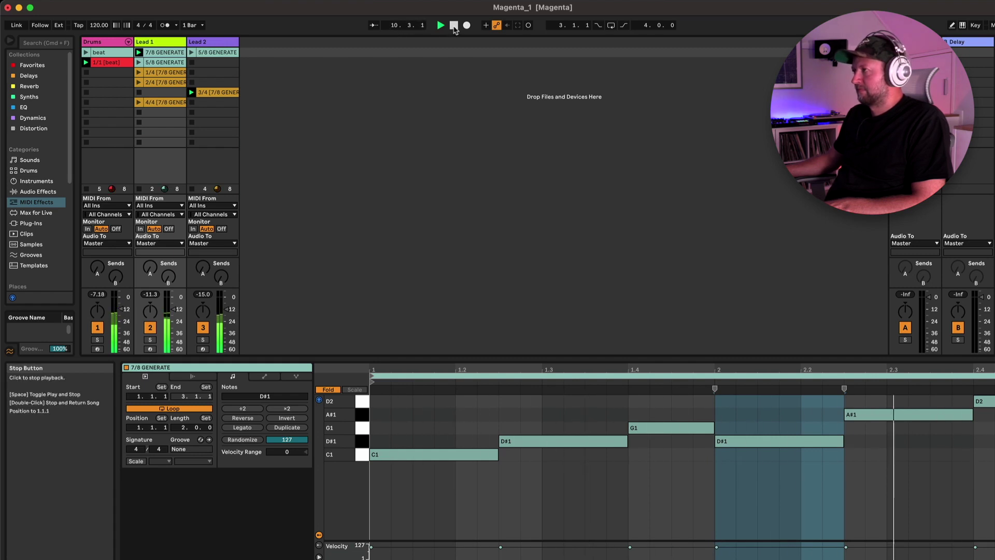
pyautogui.click(223, 93)
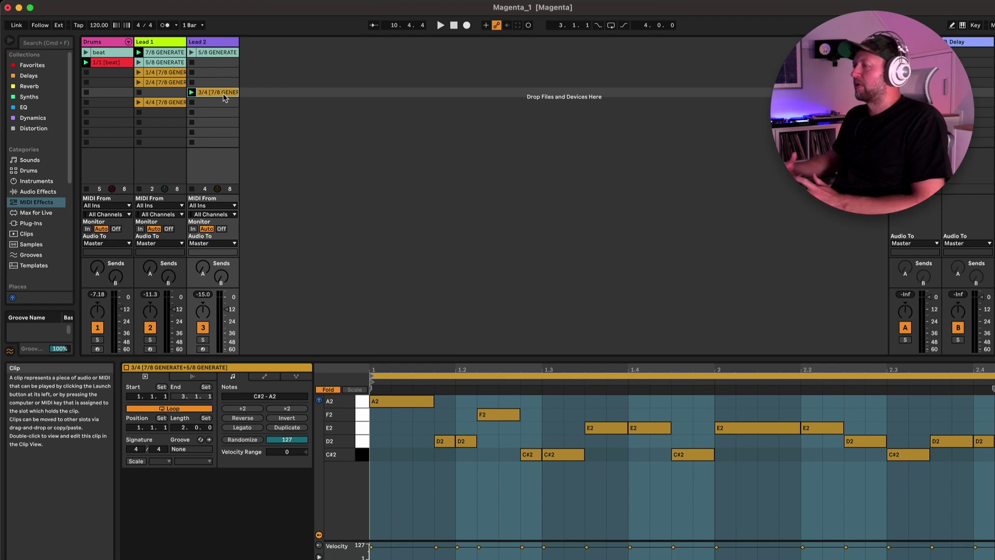
# Delete every Lead 1 clip except 7/8 GENERATE.
pyautogui.click(169, 101)
pyautogui.keyDown('shift'); pyautogui.click(163, 63); pyautogui.keyUp('shift')
pyautogui.press('Delete')
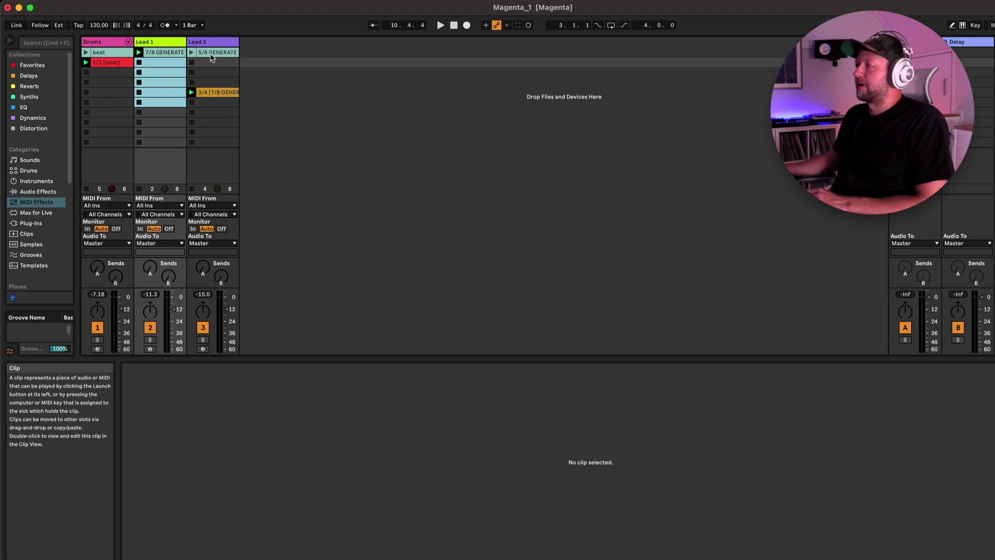
# Generate four 2-bar melody continuations of Lead 2's 3/4 interpolated clip with Magenta Studio's Continue tool at temperature 1.0, and close the tool.
pyautogui.click(109, 63)
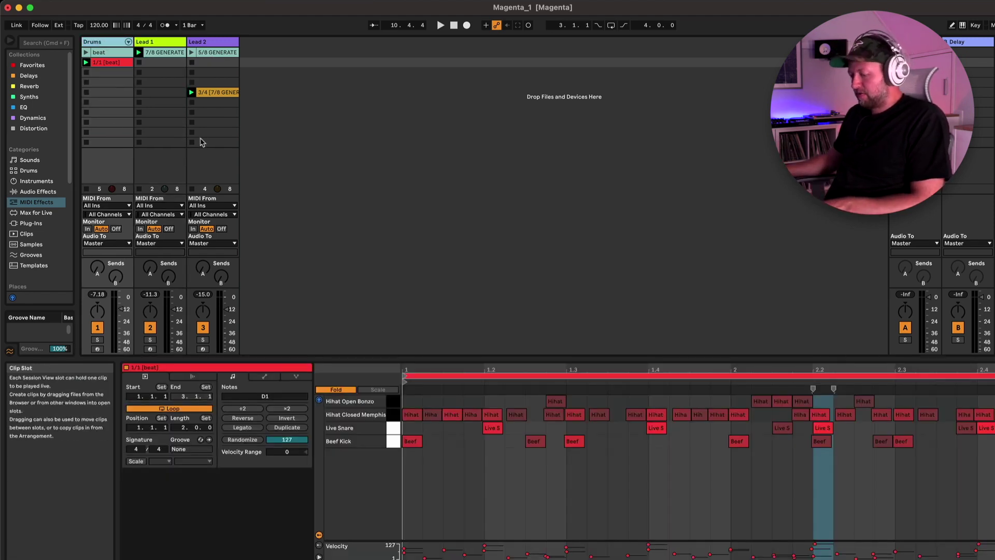
pyautogui.hotkey('shift', 'Tab')
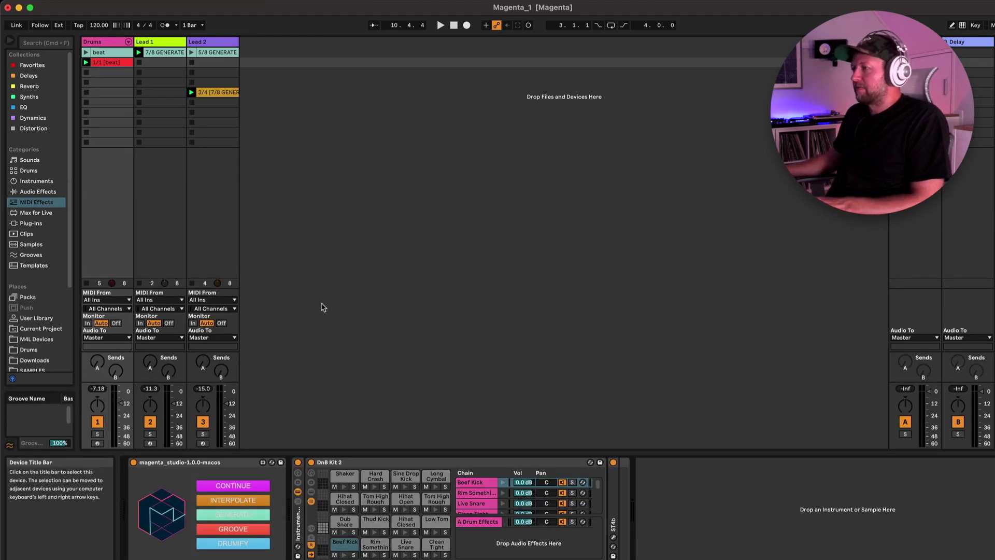
pyautogui.click(232, 485)
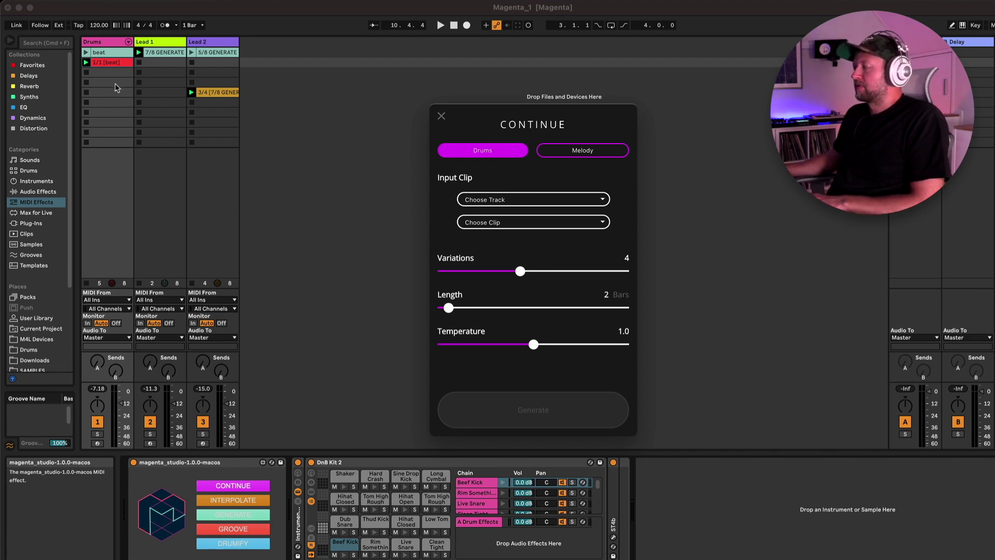
pyautogui.click(556, 151)
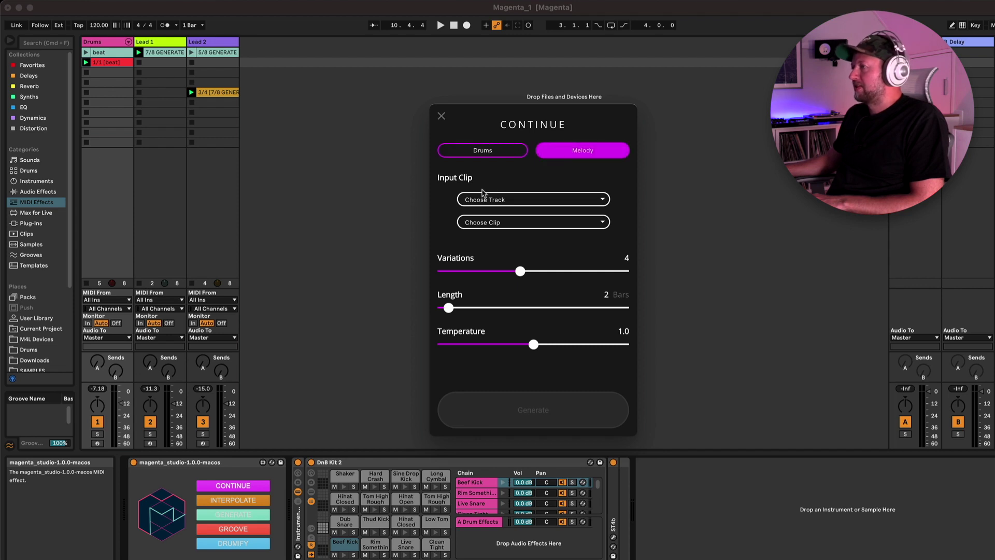
pyautogui.click(514, 201)
pyautogui.click(506, 235)
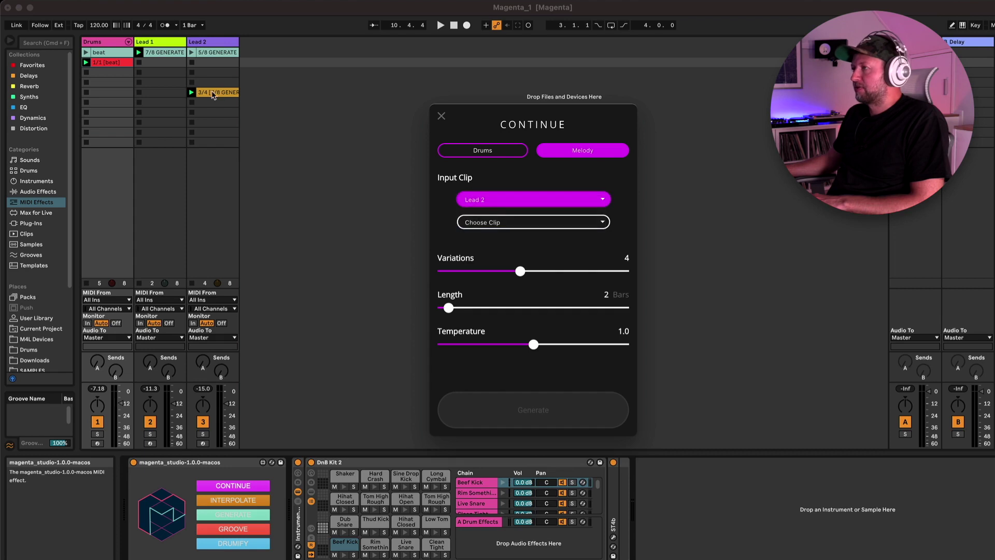
pyautogui.click(499, 223)
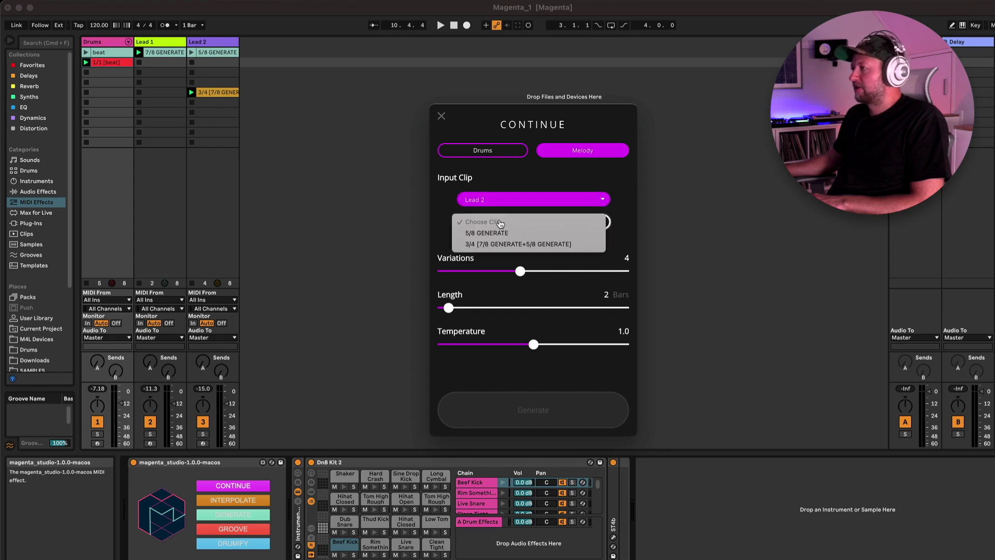
pyautogui.click(502, 244)
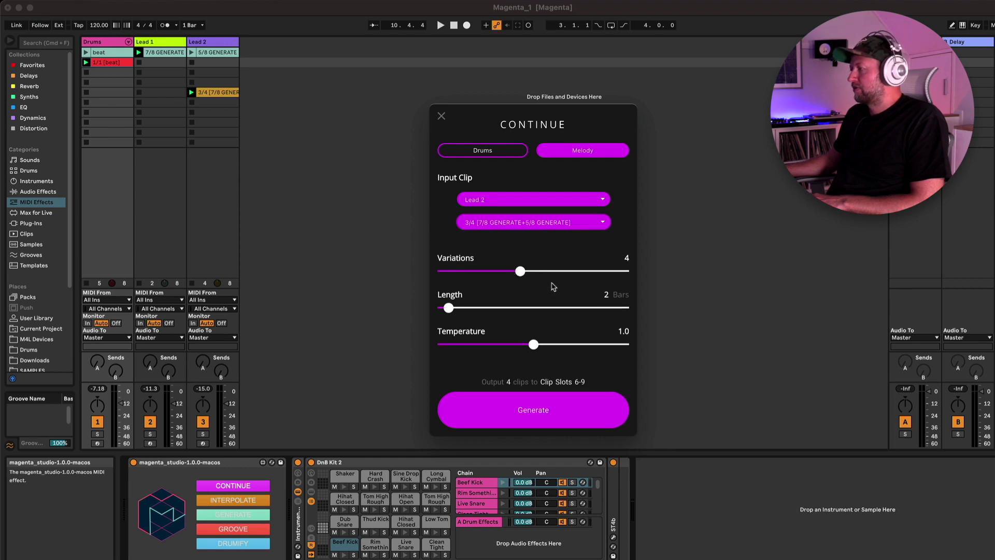
pyautogui.click(543, 411)
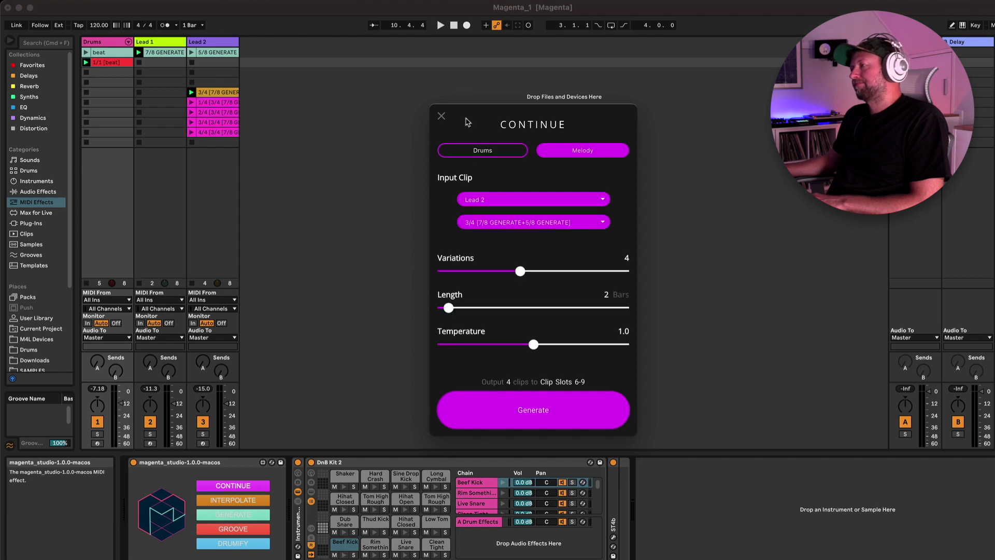
pyautogui.click(441, 115)
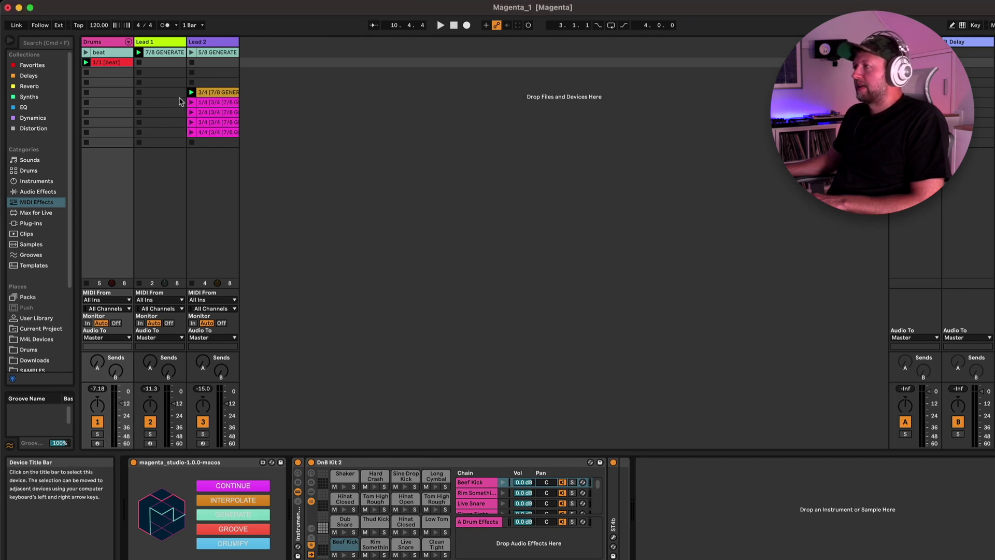
# Compare the notes of the 3/4 source clip on Lead 2 with those of its four continuation clips.
pyautogui.doubleClick(206, 96)
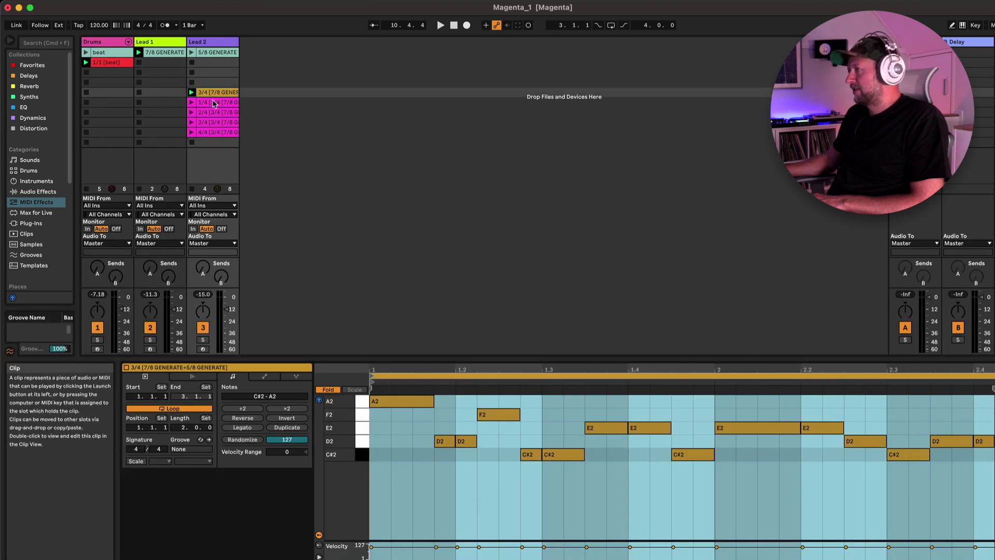
pyautogui.click(214, 104)
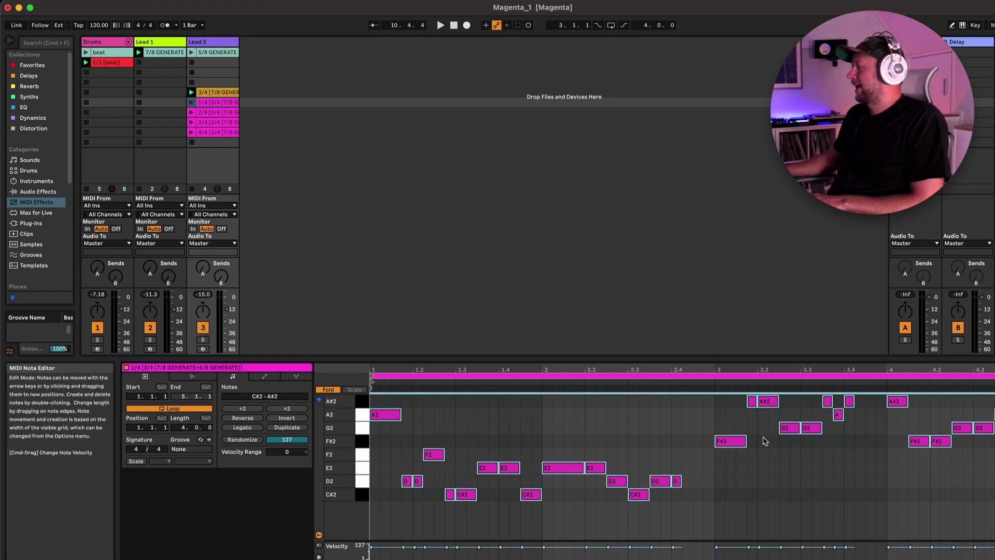
pyautogui.click(213, 112)
pyautogui.click(213, 123)
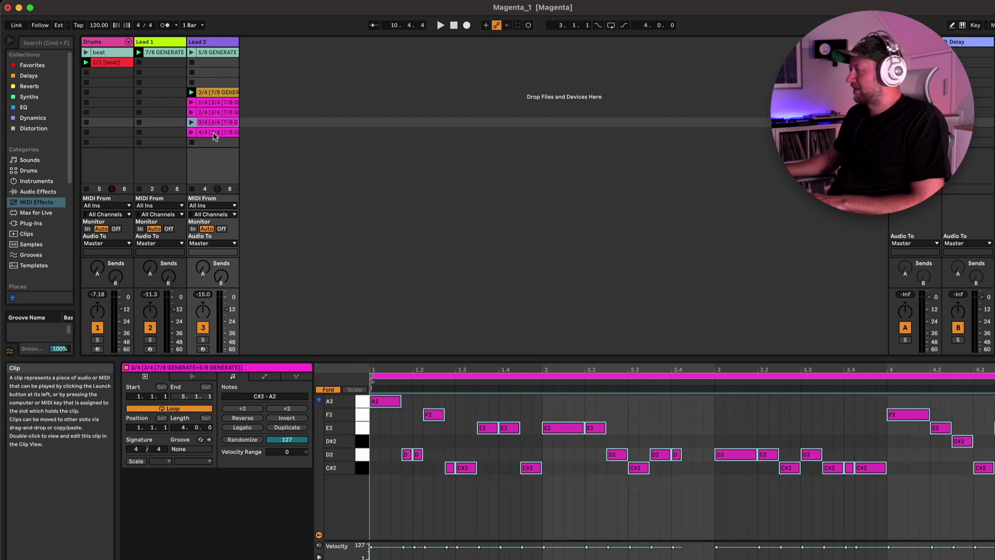
pyautogui.click(214, 133)
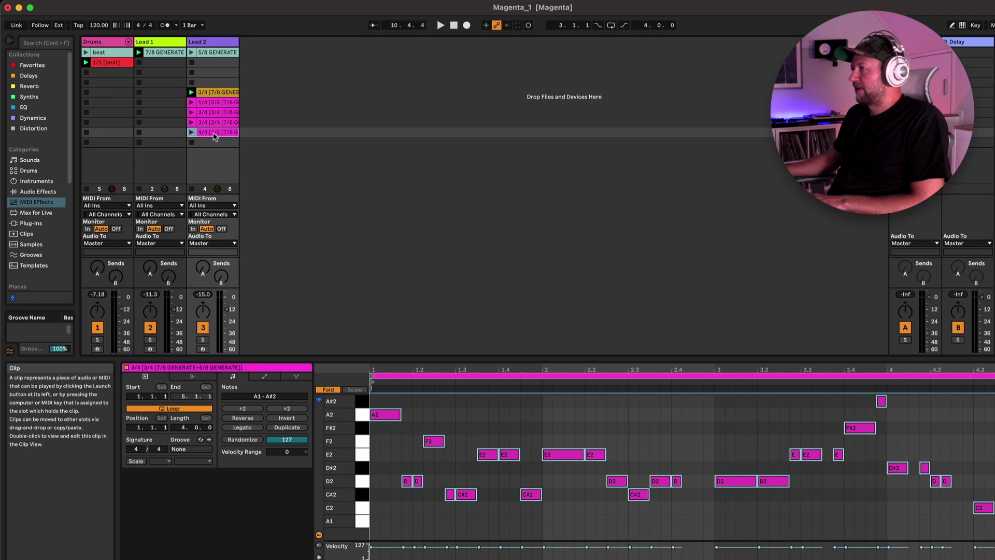
# Audition the 1/4 and 2/4 continuation clips on Lead 2 in turn with the drums and Lead 1, and stop playback.
pyautogui.click(214, 103)
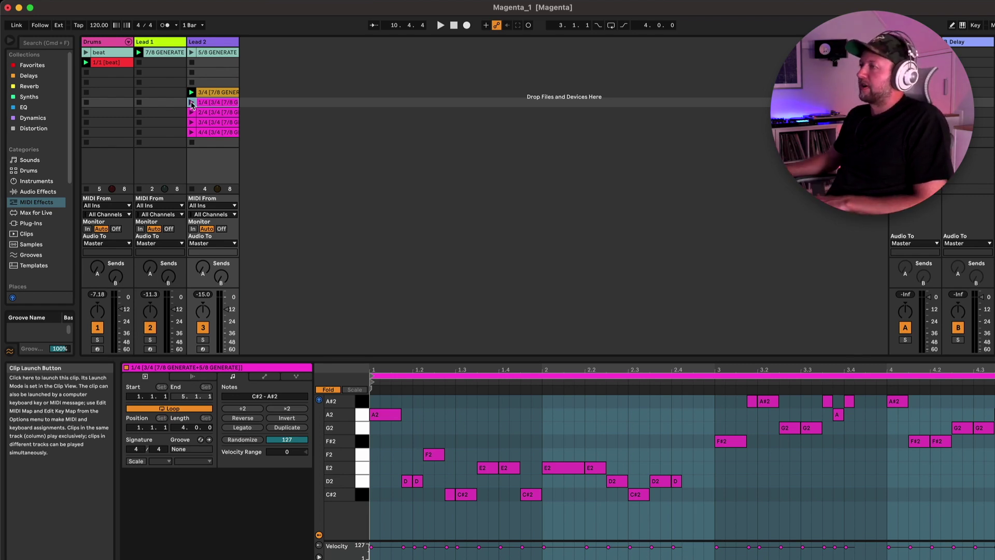
pyautogui.click(191, 103)
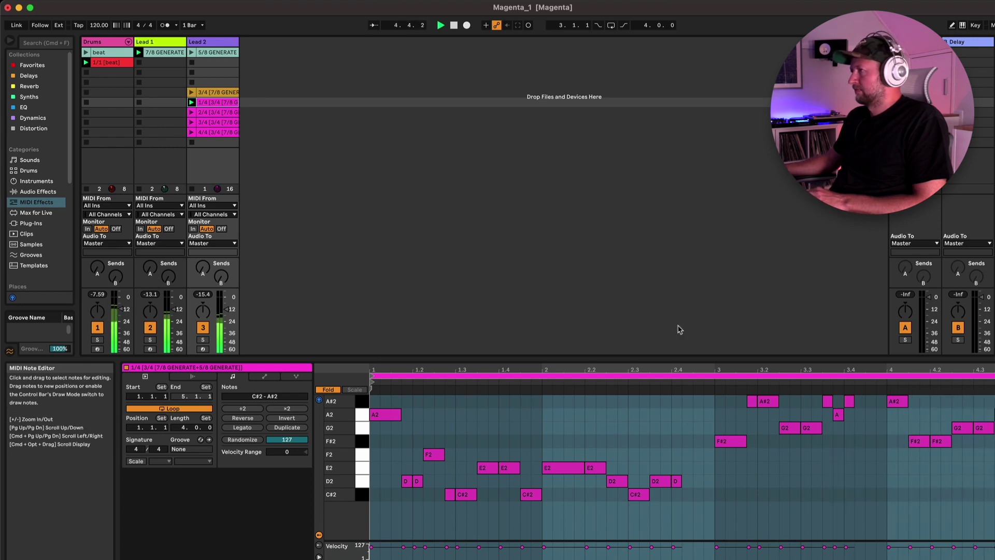
pyautogui.click(192, 116)
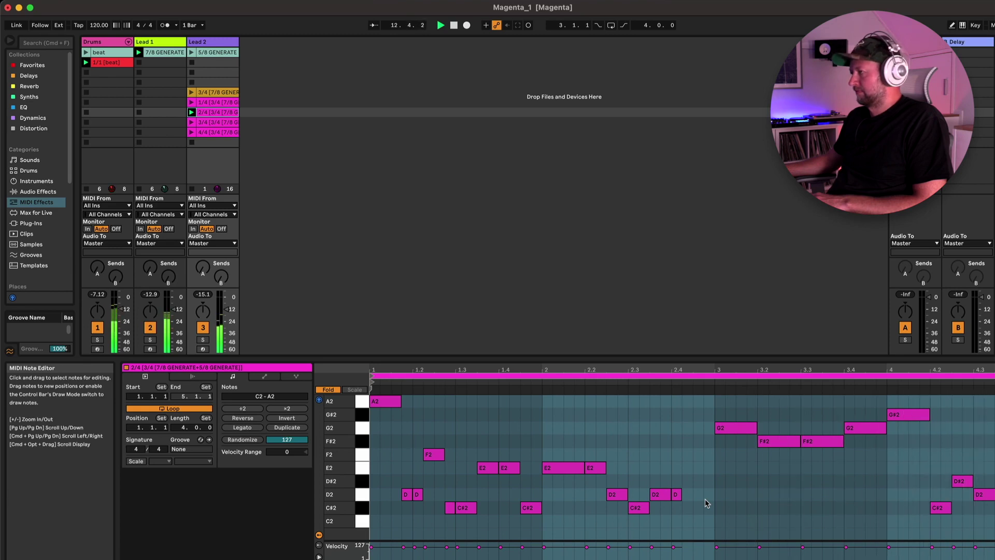
pyautogui.click(454, 26)
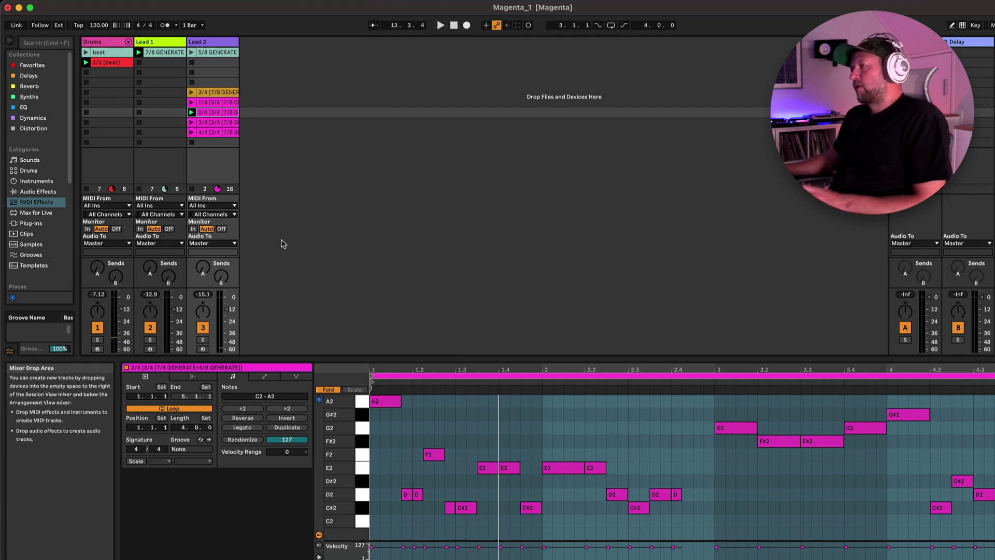
# Generate a drum clip from Lead 2's 2/4 continuation clip with Magenta Studio's Drumify tool at temperature 1.0.
pyautogui.click(107, 112)
pyautogui.hotkey('shift', 'Tab')
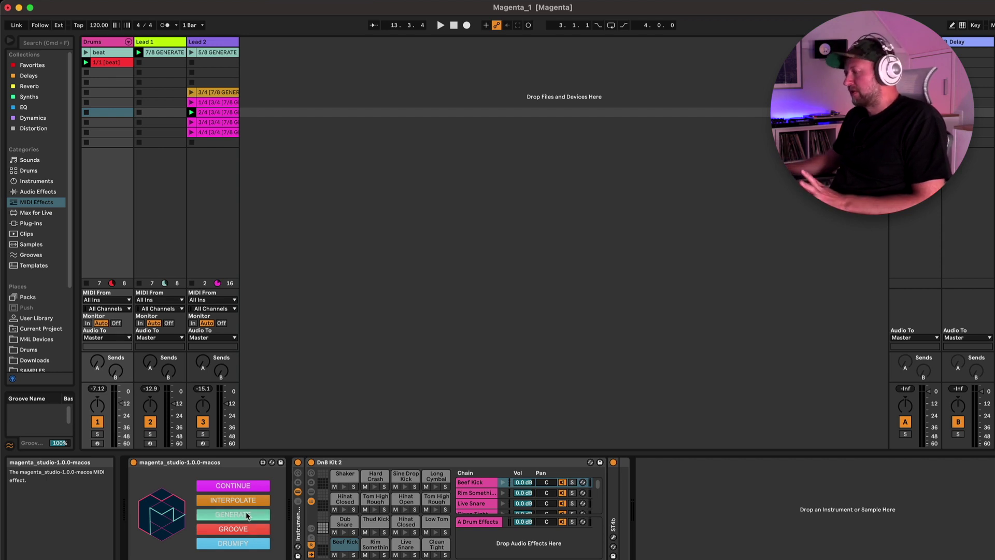
pyautogui.click(242, 545)
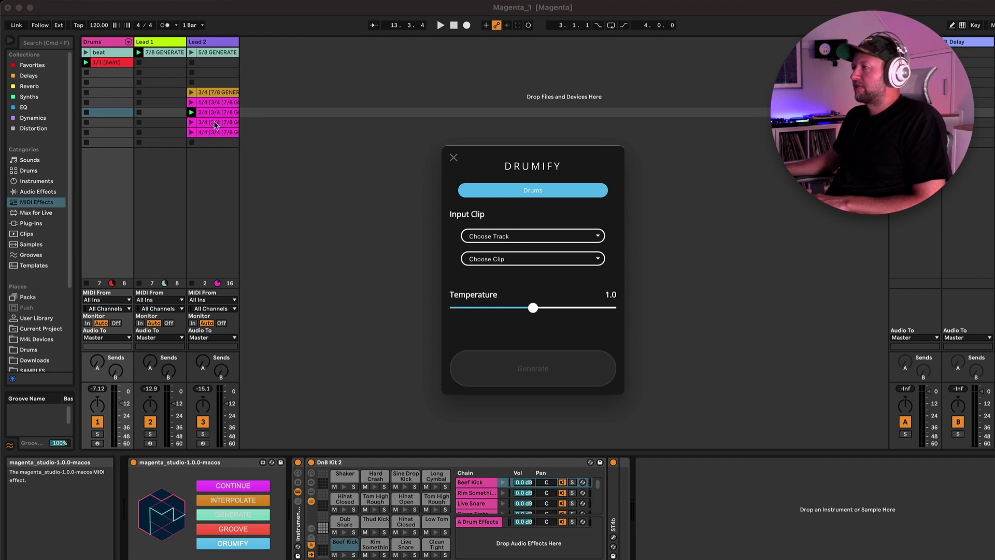
pyautogui.click(526, 237)
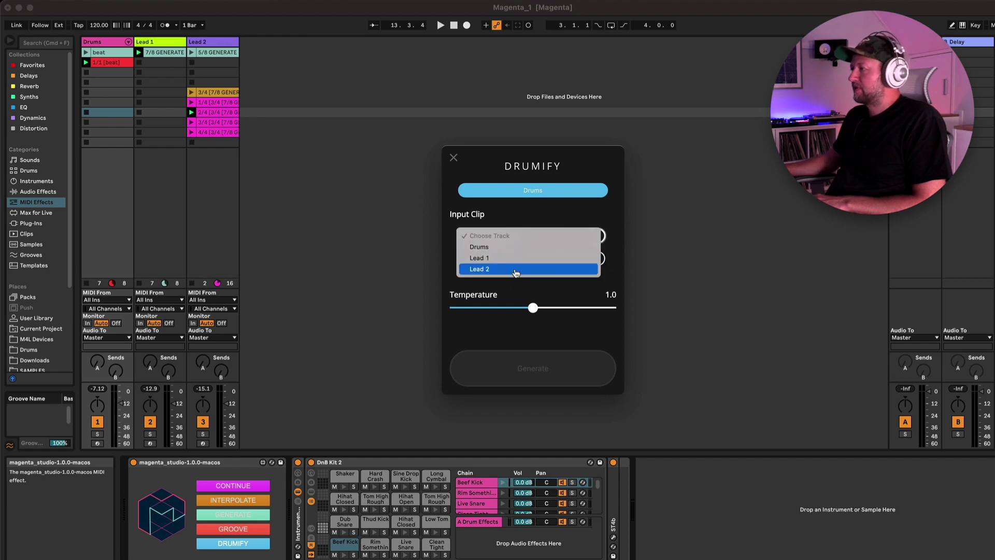
pyautogui.click(515, 271)
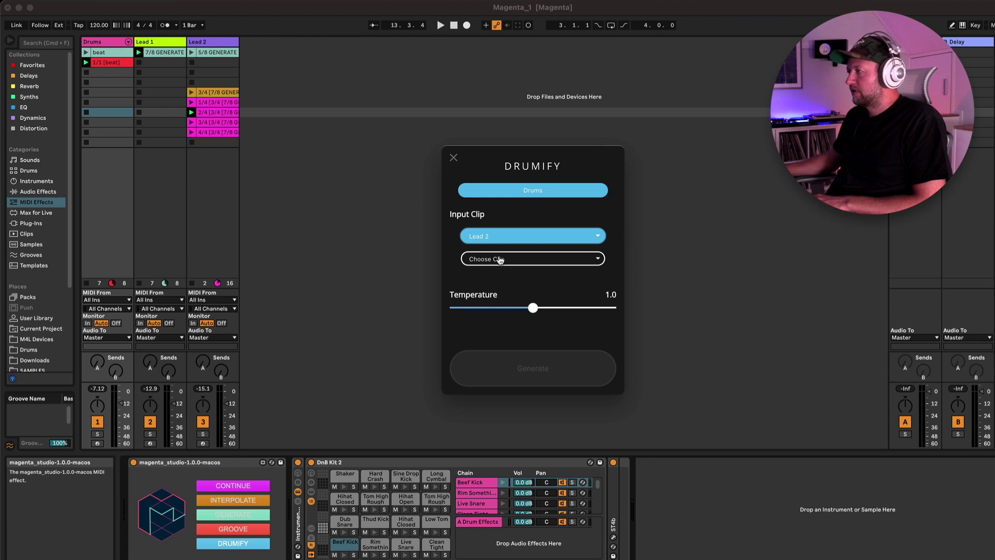
pyautogui.click(499, 260)
pyautogui.click(507, 304)
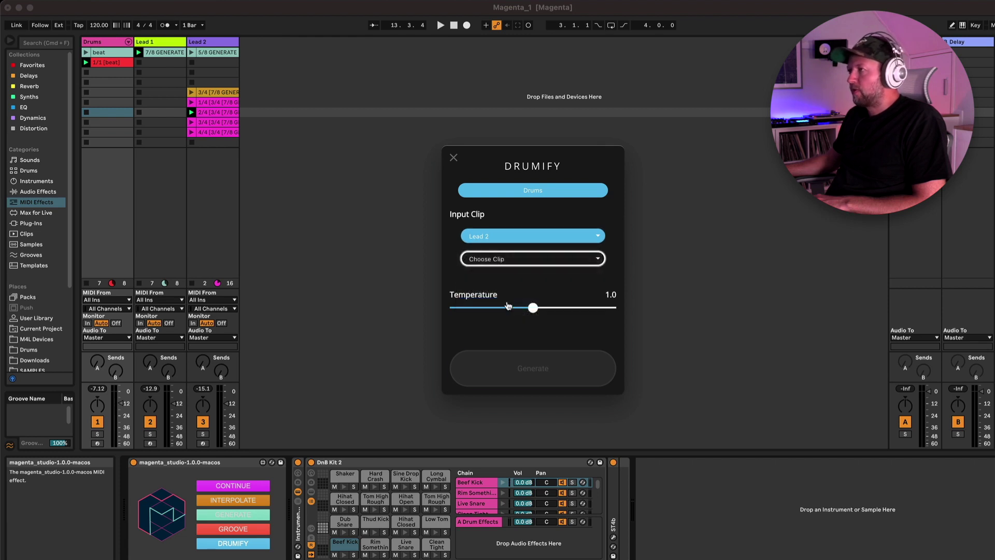
pyautogui.click(555, 372)
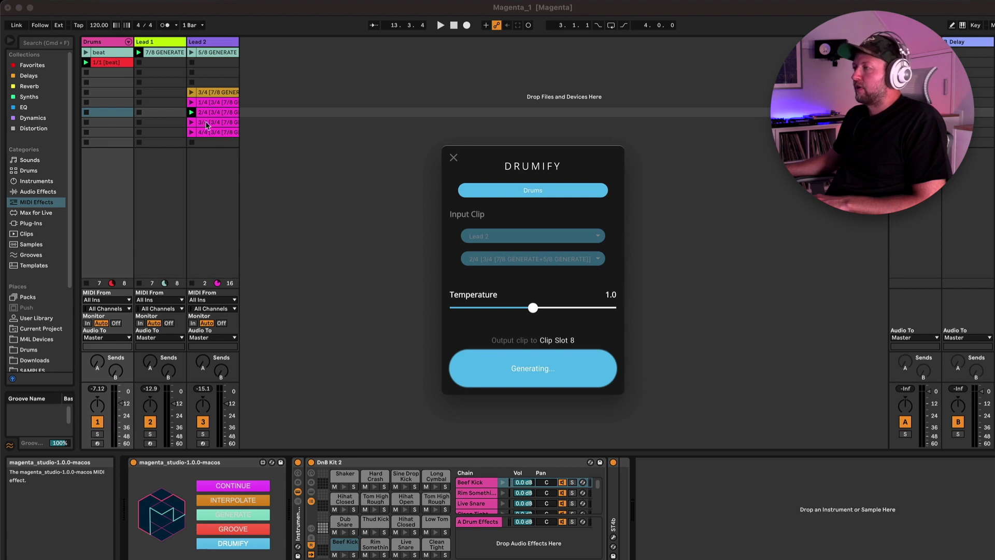
pyautogui.click(617, 305)
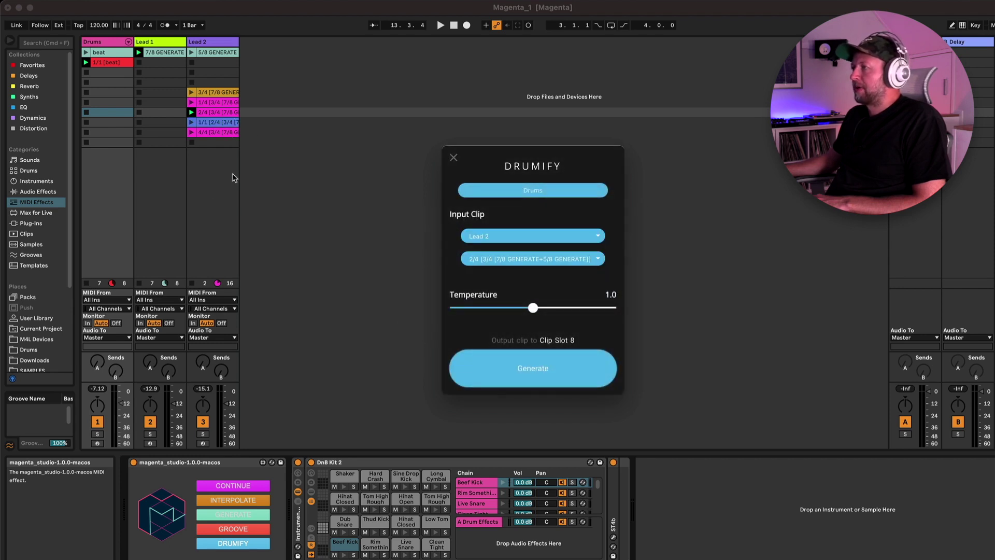
# Open the drumified clip on Lead 2 and move it to the seventh slot of the Drums track.
pyautogui.click(216, 127)
pyautogui.click(215, 124)
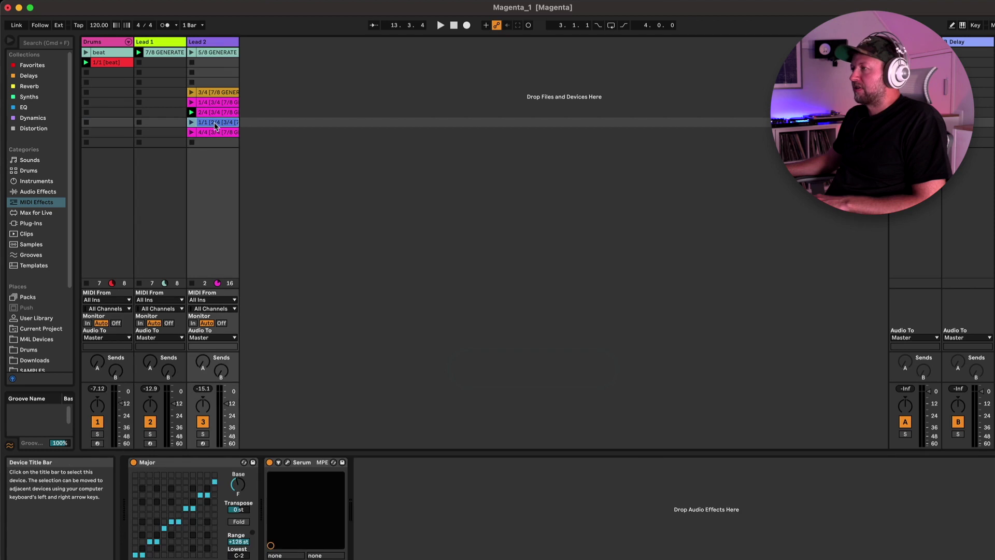
pyautogui.doubleClick(217, 125)
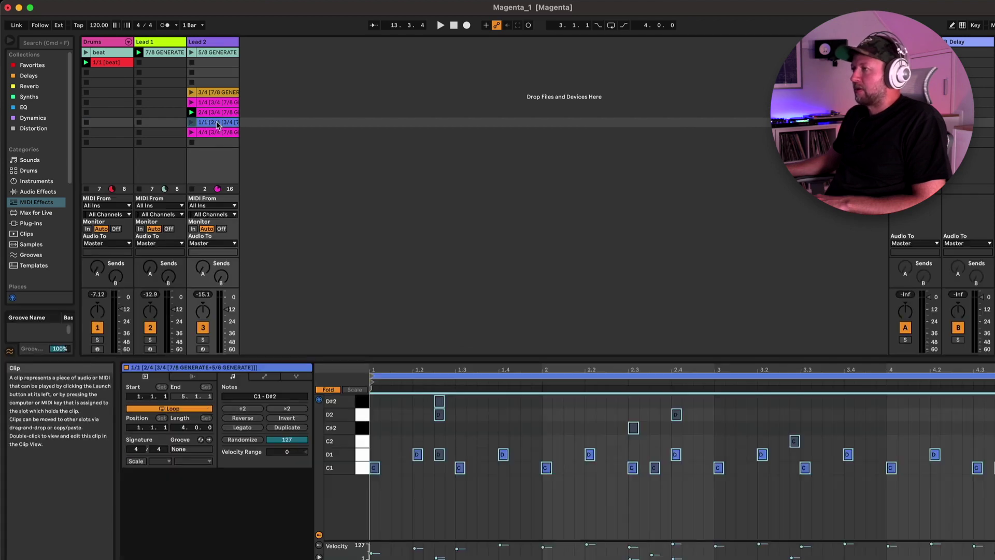
pyautogui.moveTo(218, 125); pyautogui.dragTo(206, 125)
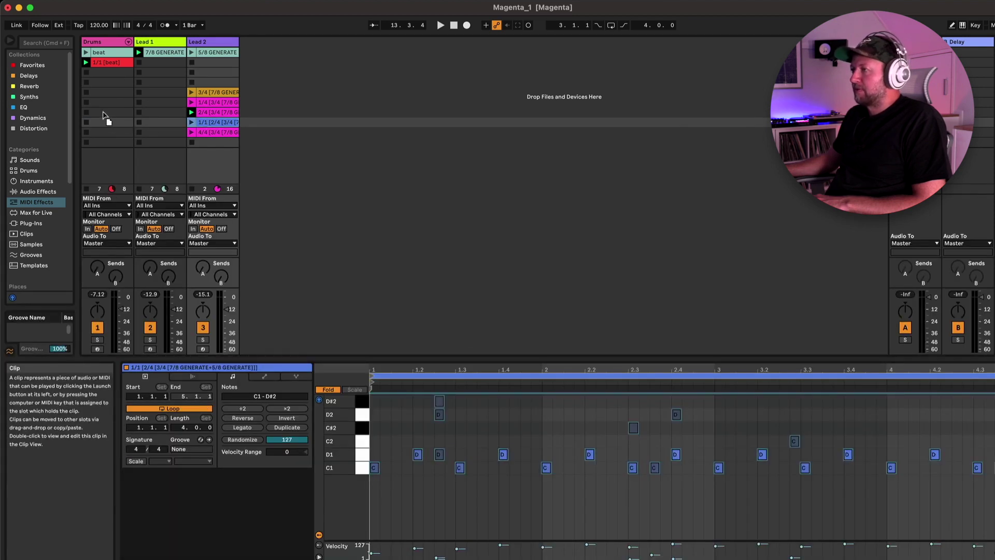
pyautogui.moveTo(103, 112); pyautogui.dragTo(106, 112)
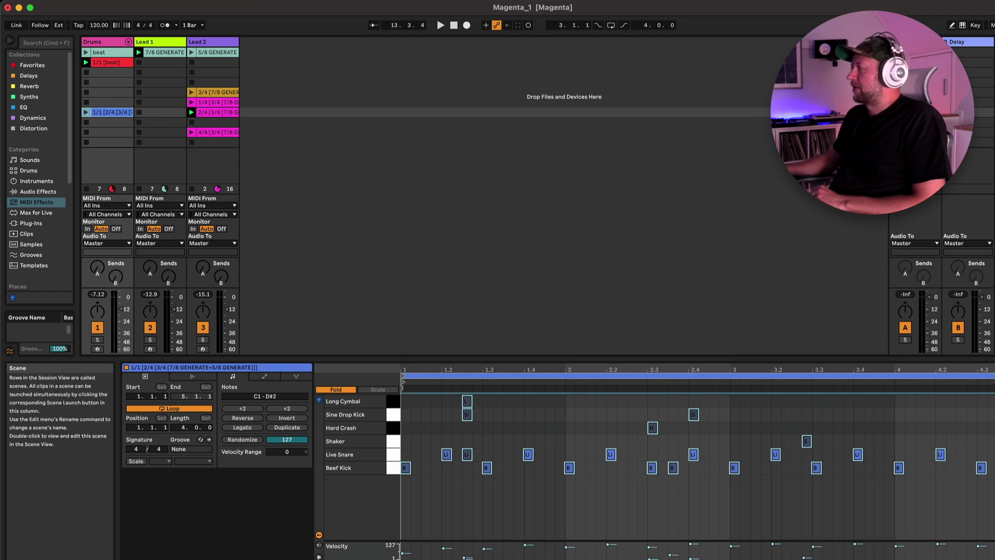
# Raise the velocity of the drumified clip's first Beef Kick note while playing it with the 2/4 continuation clip, and stop playback.
pyautogui.press('space')
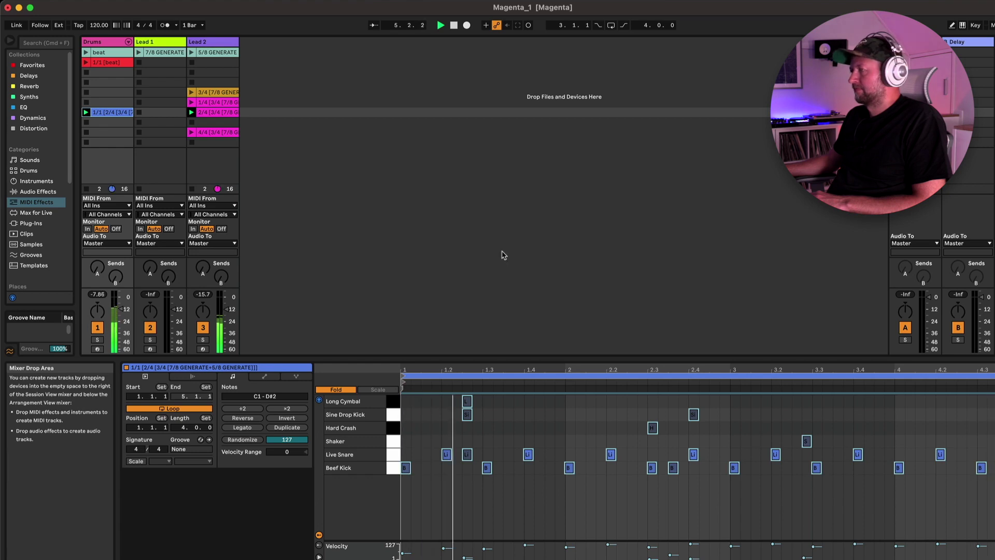
pyautogui.click(406, 468)
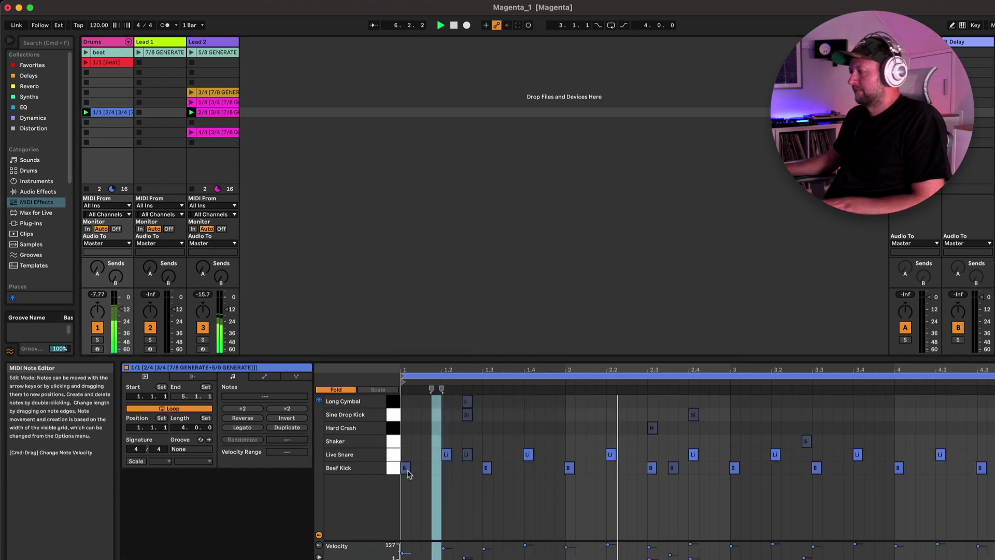
pyautogui.moveTo(406, 468); pyautogui.dragTo(406, 443)
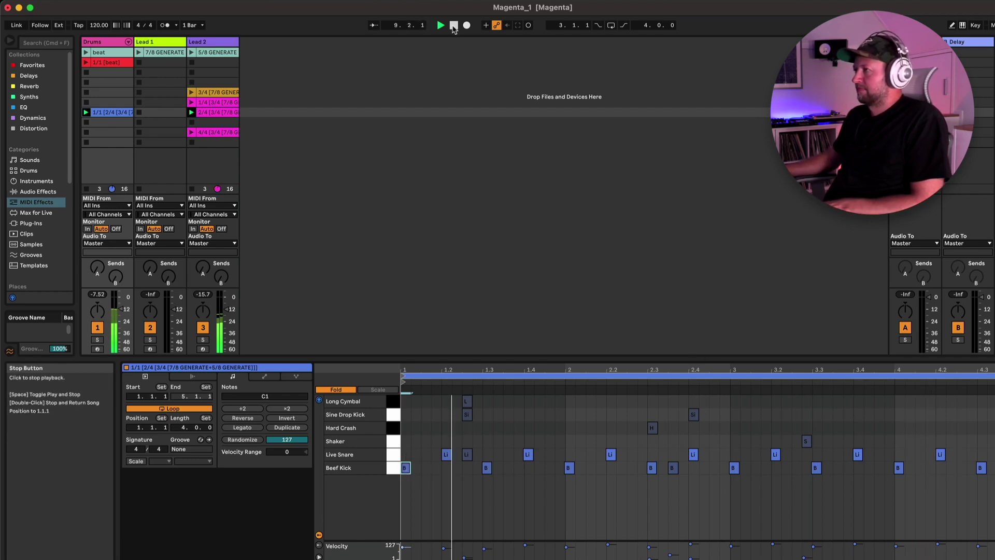
pyautogui.click(453, 26)
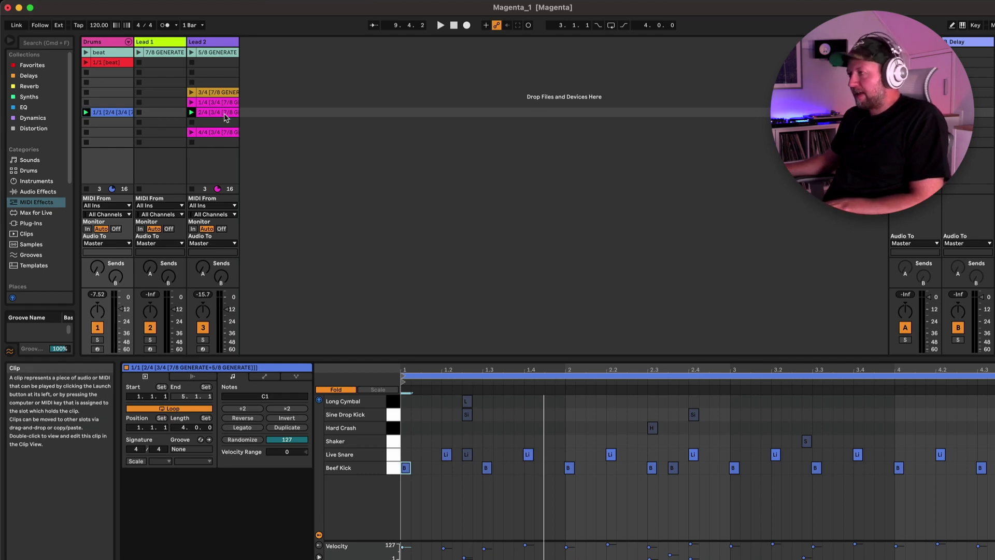
# Show the Drums track's devices, including Magenta Studio.
pyautogui.click(111, 42)
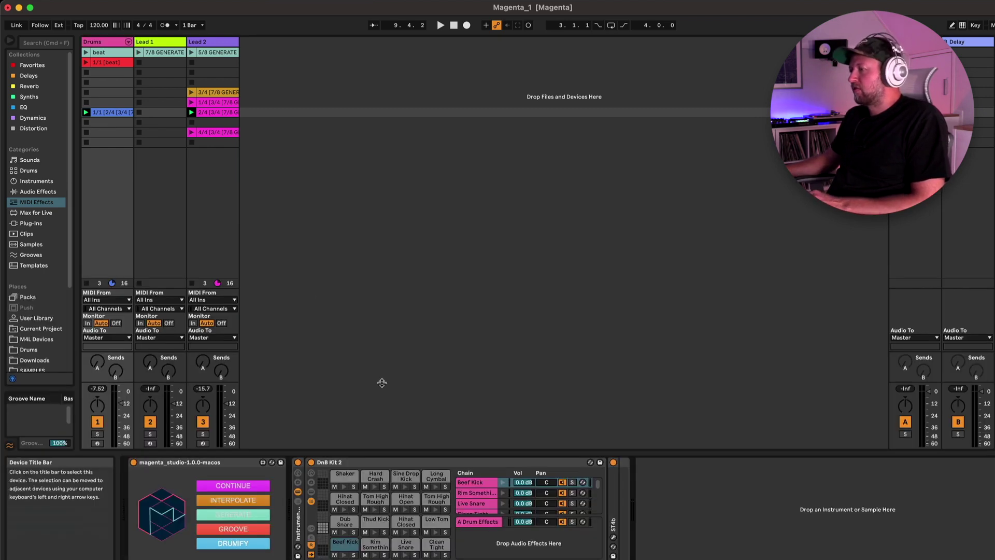